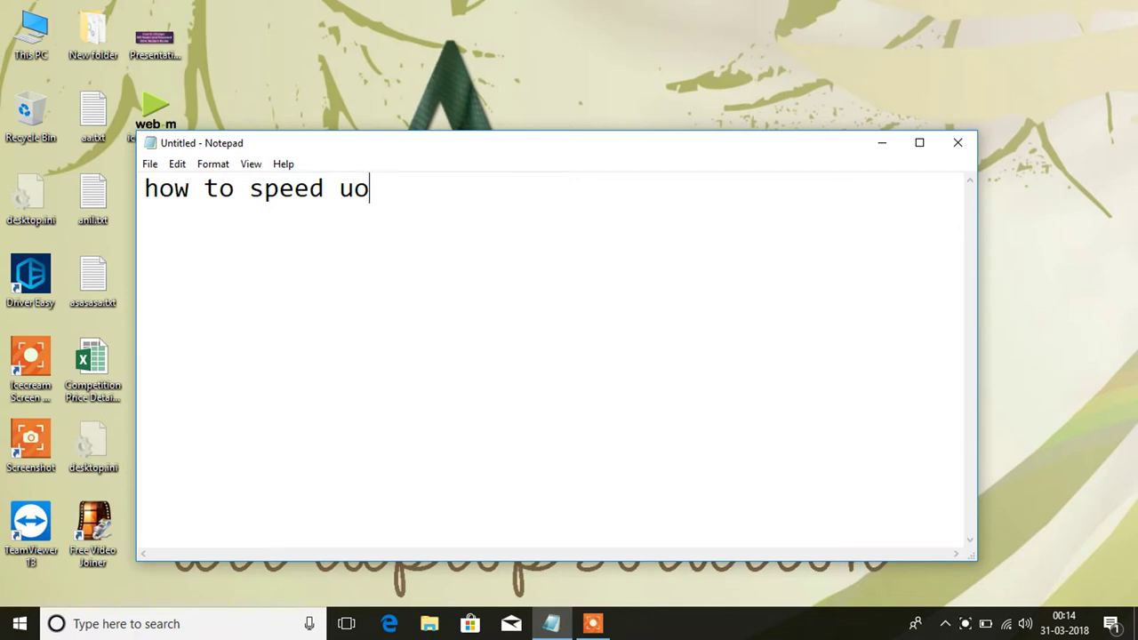
Complete the note's heading so that it reads "how to speed up ur laptop on window 10/8/7".
key(BackSpace)
text(p ur laptop on )
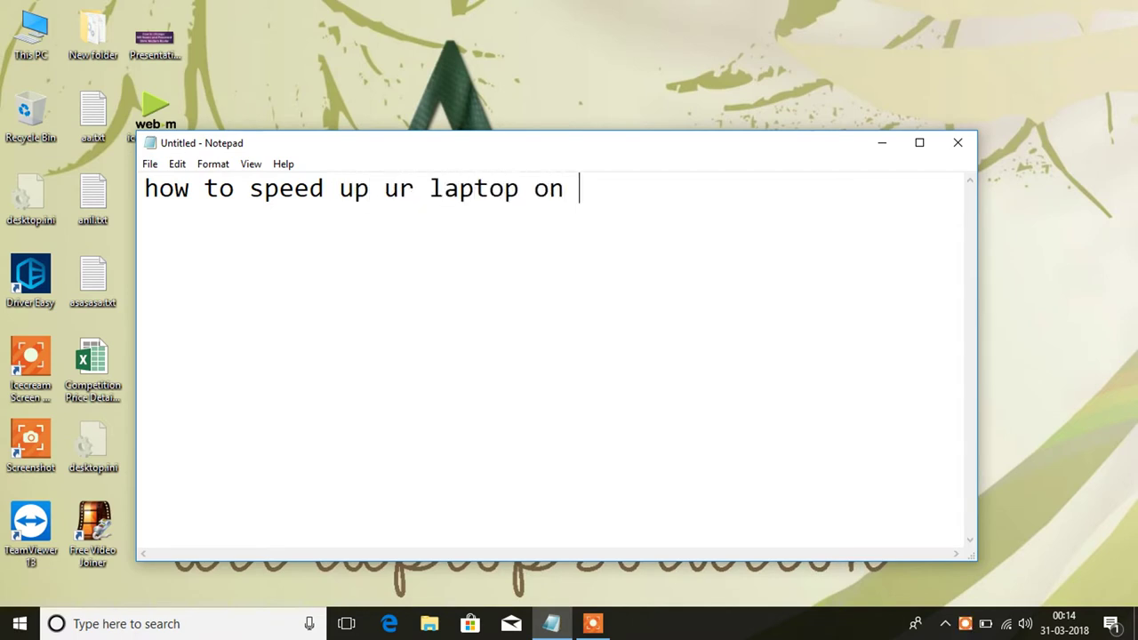
text(window 10/8/7)
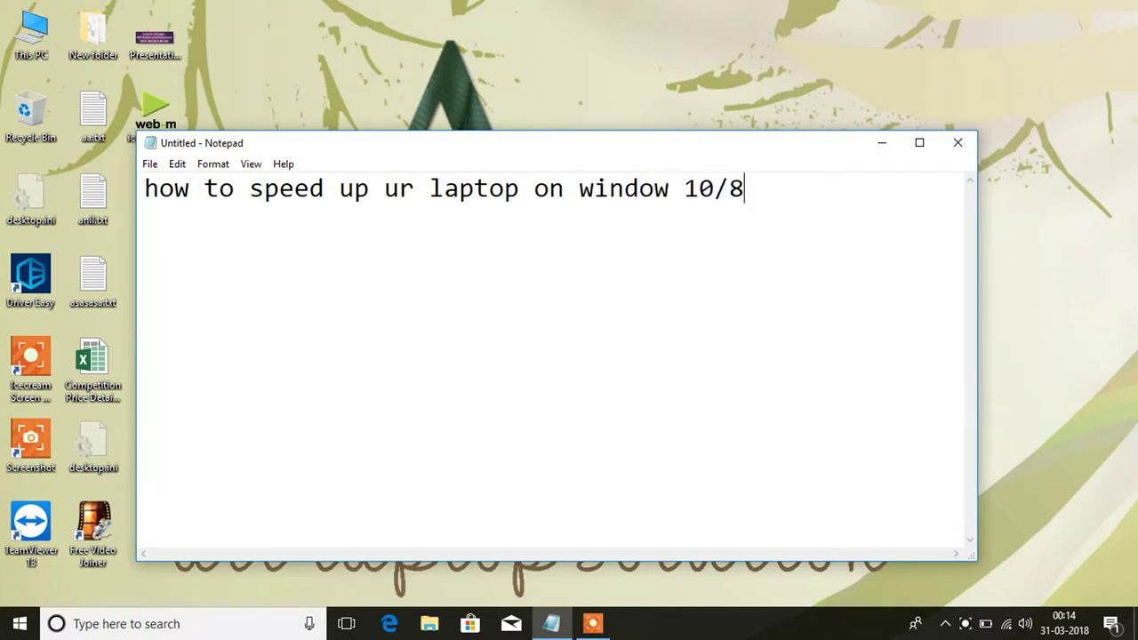
Add the line "1.goto run commond" below the heading.
key(Return)
text(1.got)
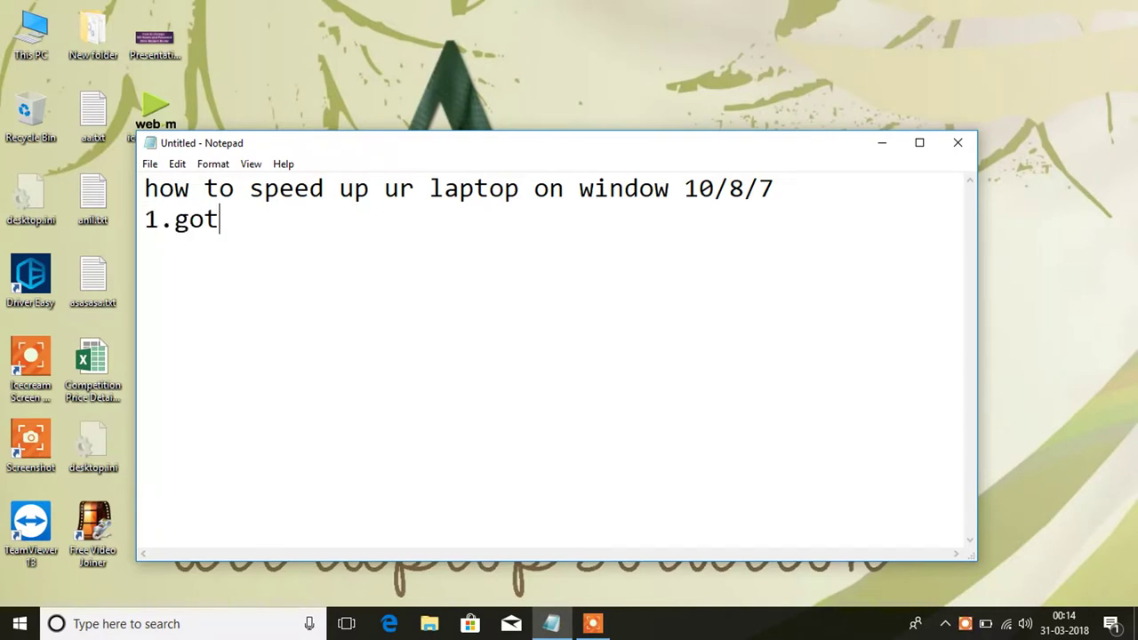
text(o run comm)
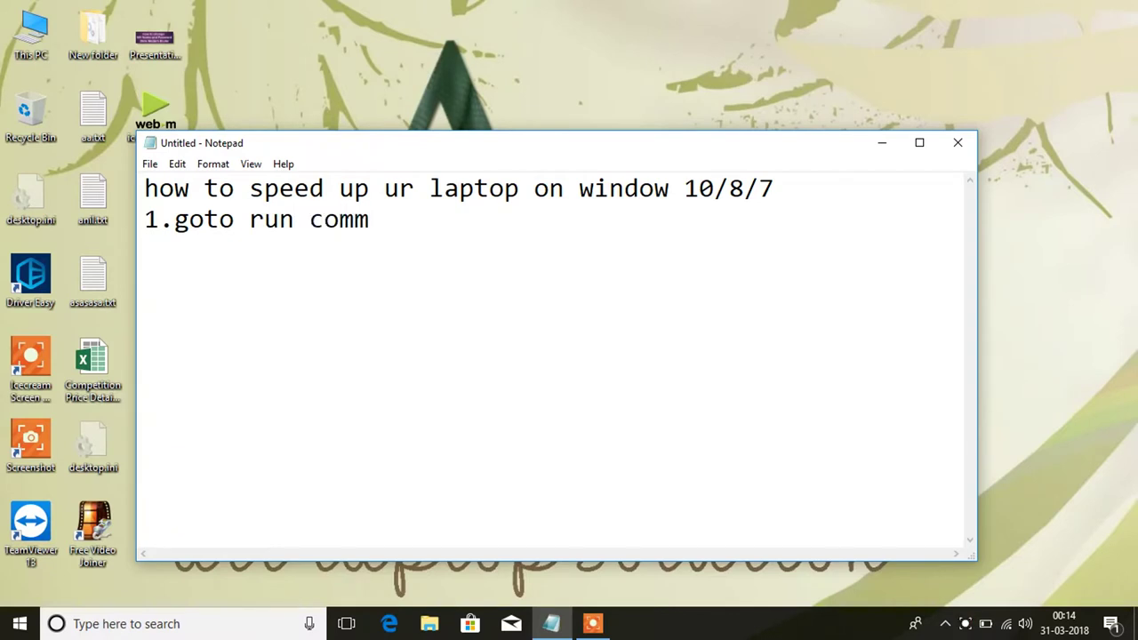
text(ond)
Find and open the Run dialog, and highlight the words "to run commond" in the note.
key(super)
text(run)
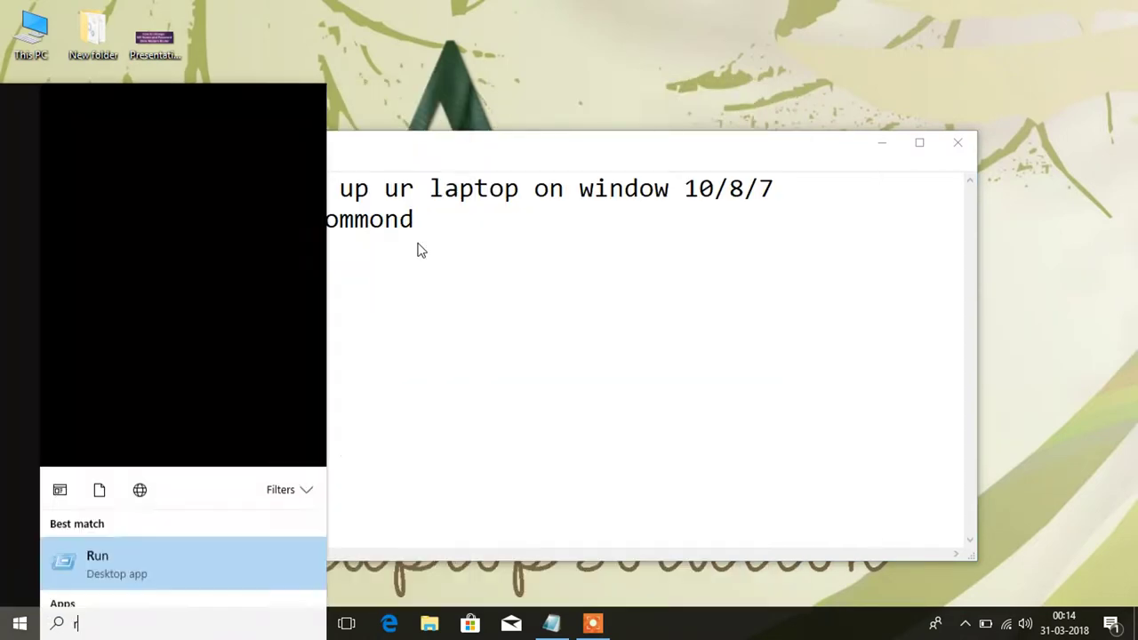
click(143, 181)
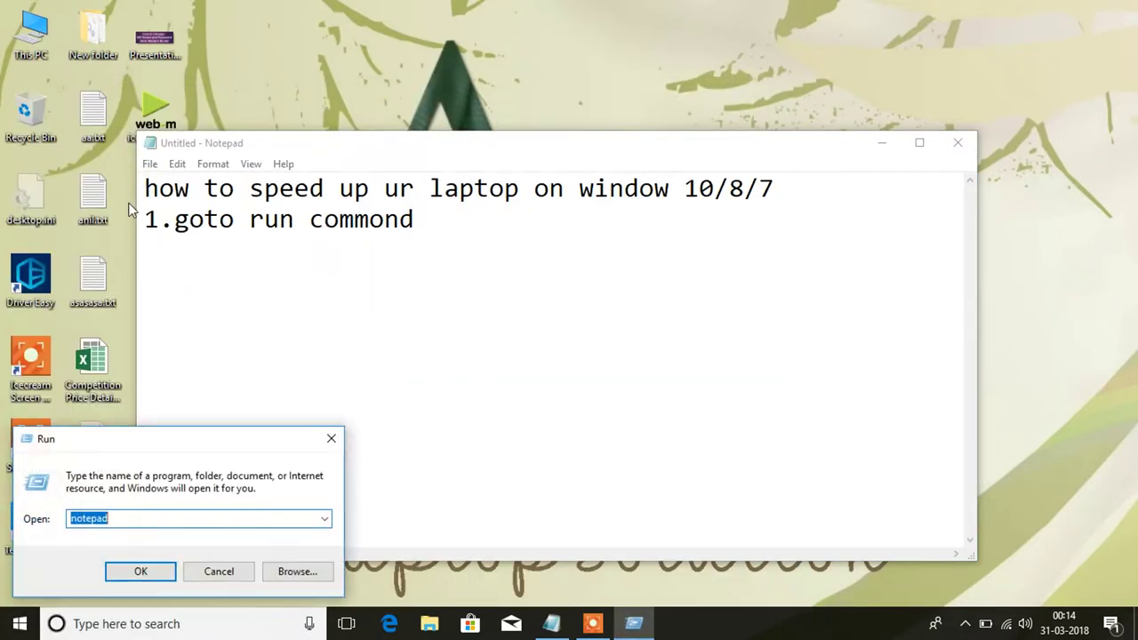
drag(204, 220, 432, 221)
click(105, 444)
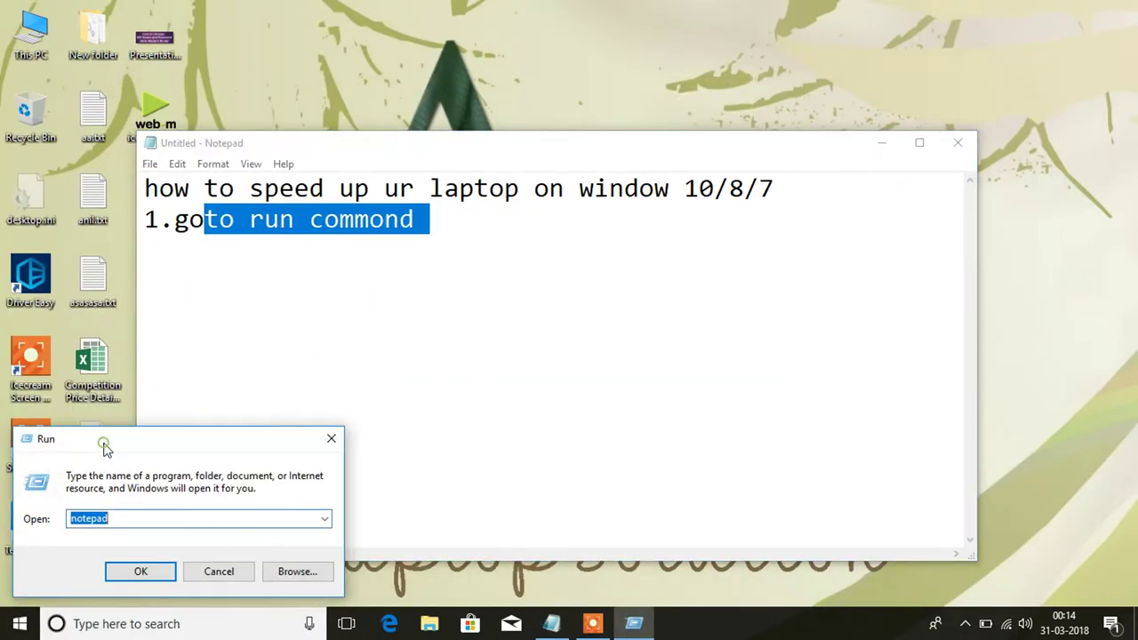
Add a third line to the note reading "type temp/%temp%/prefetch".
click(449, 222)
key(Return)
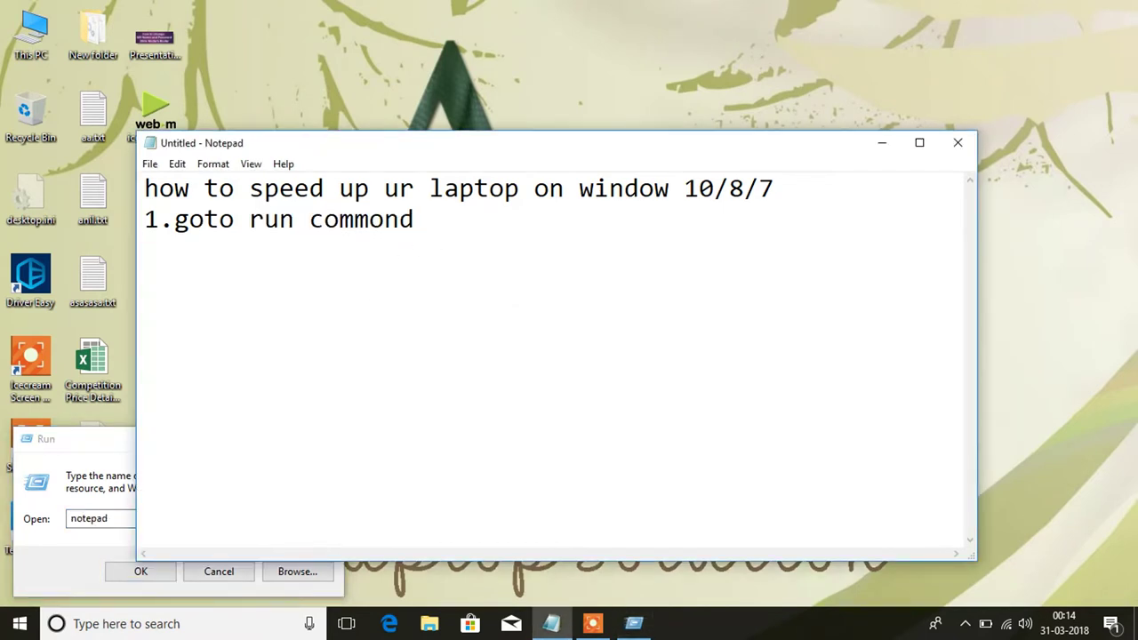
text(typee)
key(BackSpace)
key(BackSpace)
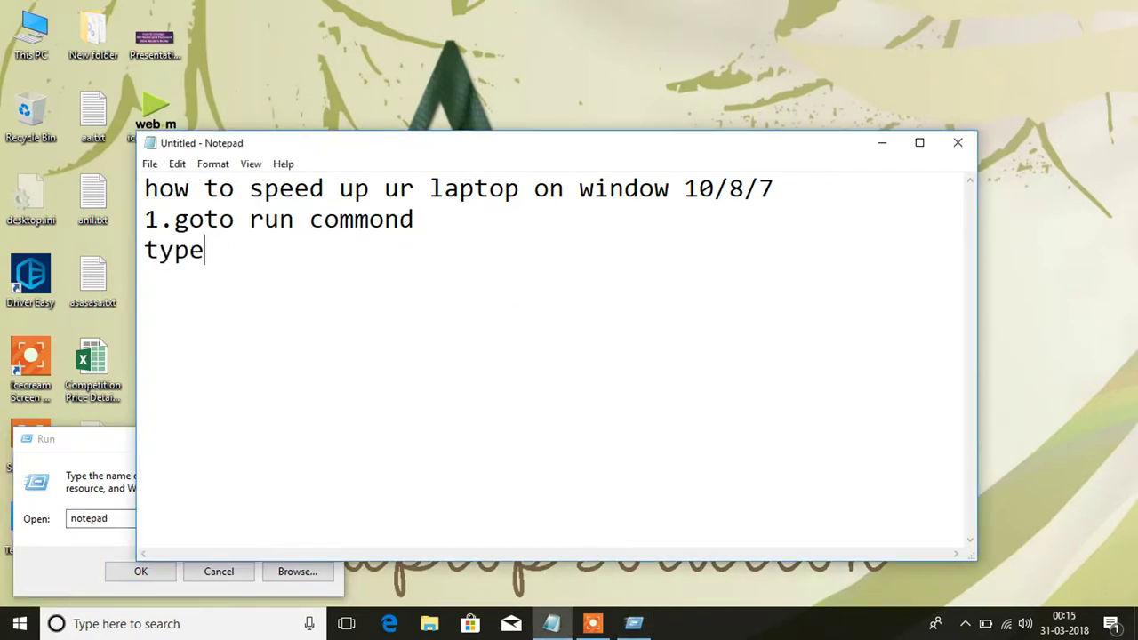
text(temp)
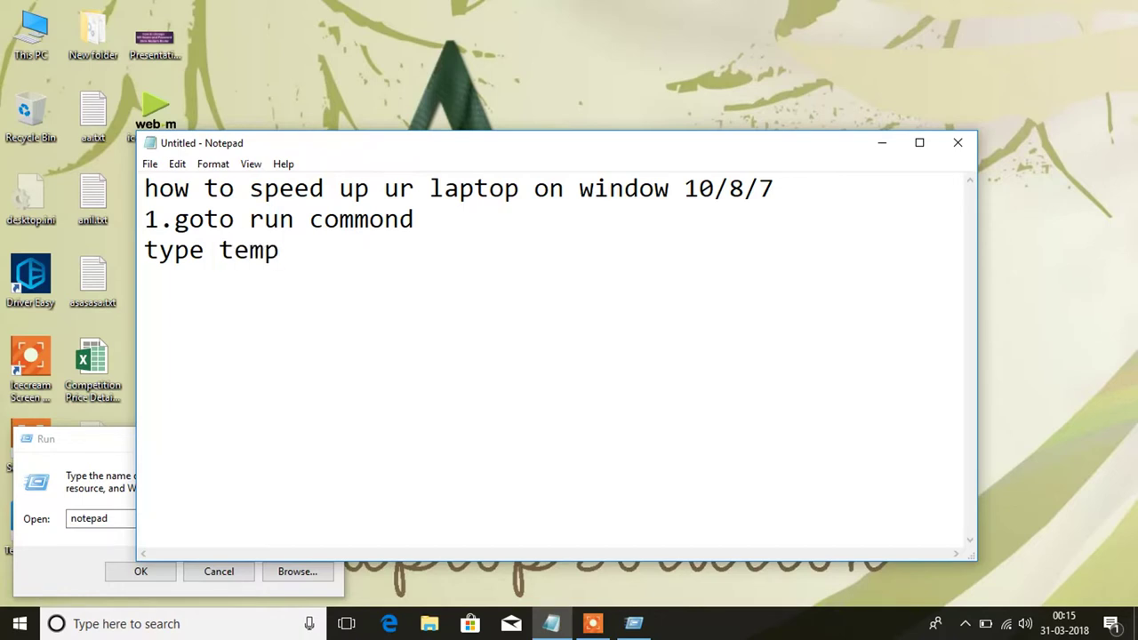
text(/%temp)
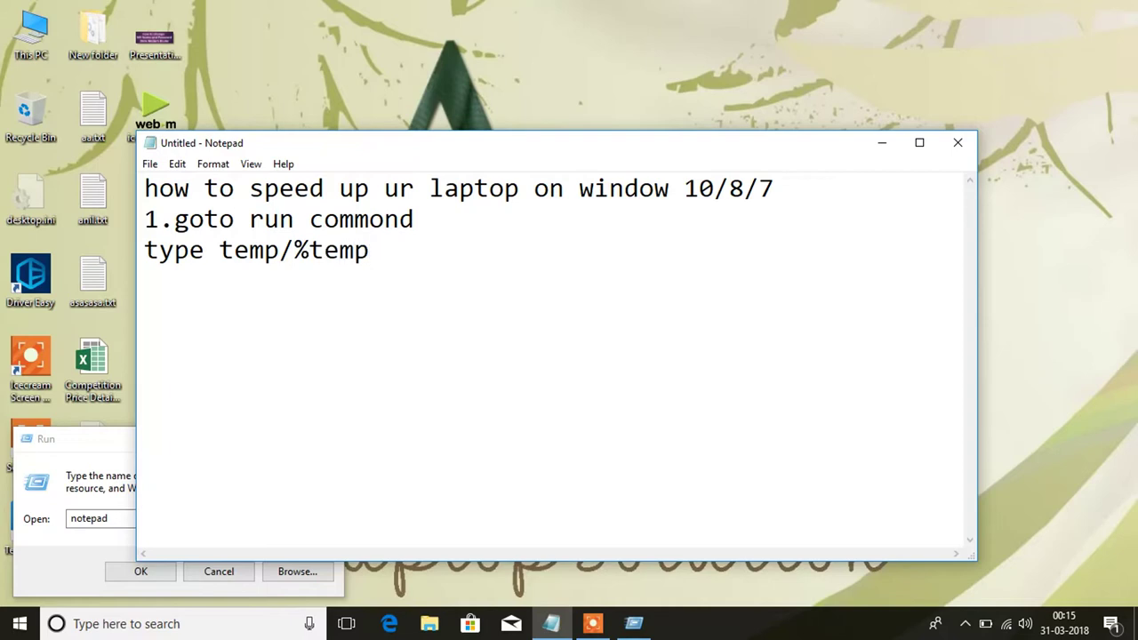
text(%/prefetch)
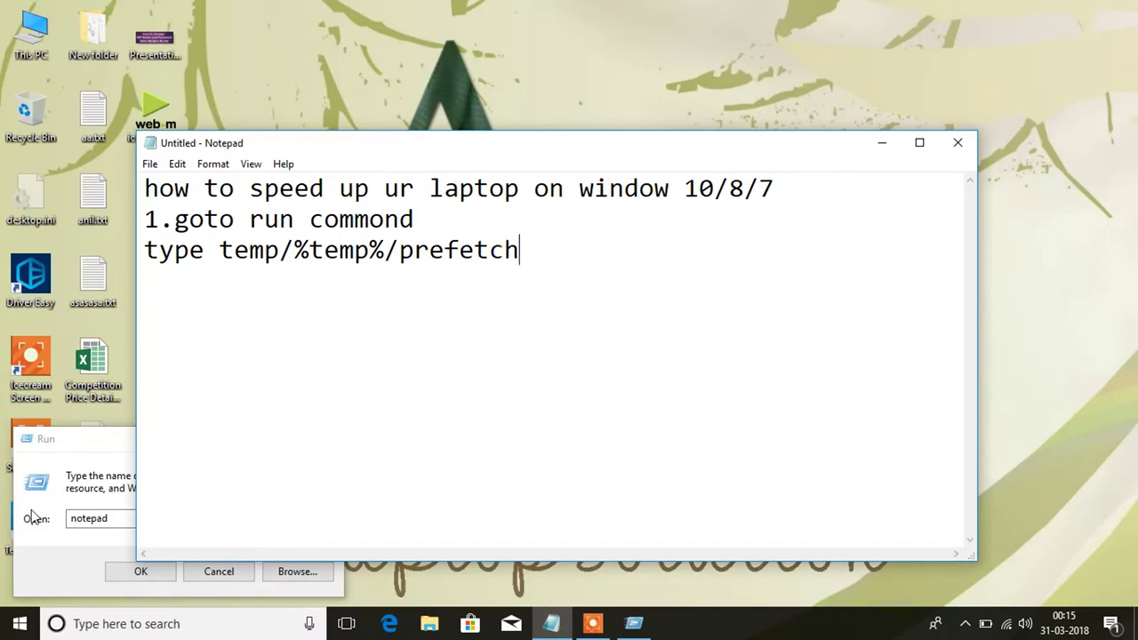
Move the Run dialog over the note and run temp to open the Windows Temp folder.
drag(108, 437, 498, 206)
text(t)
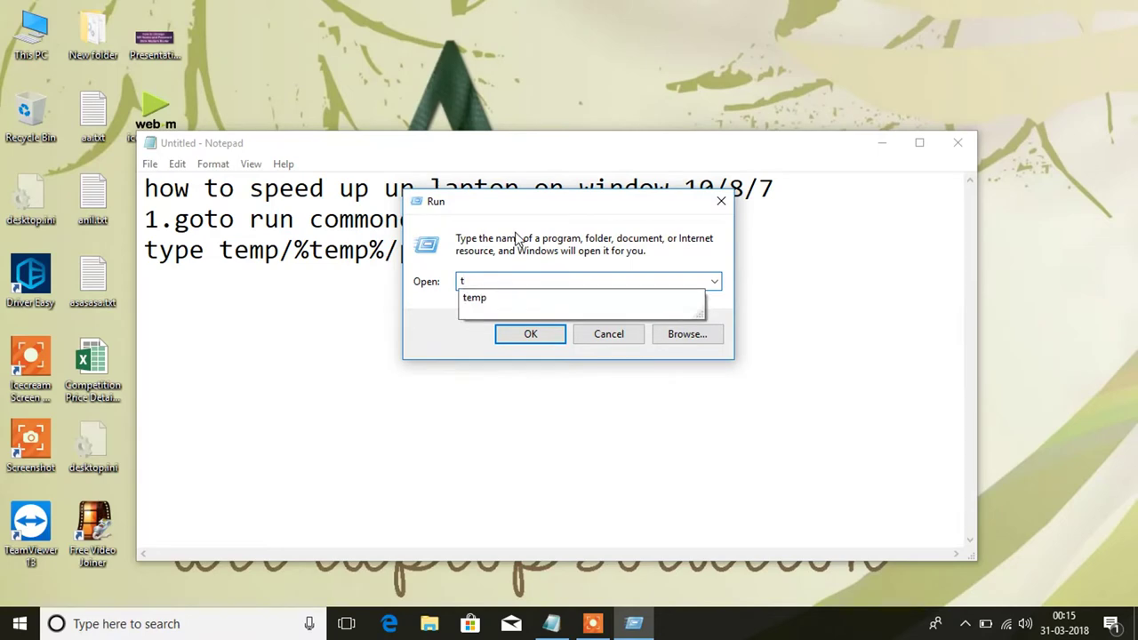
text(emp)
key(Return)
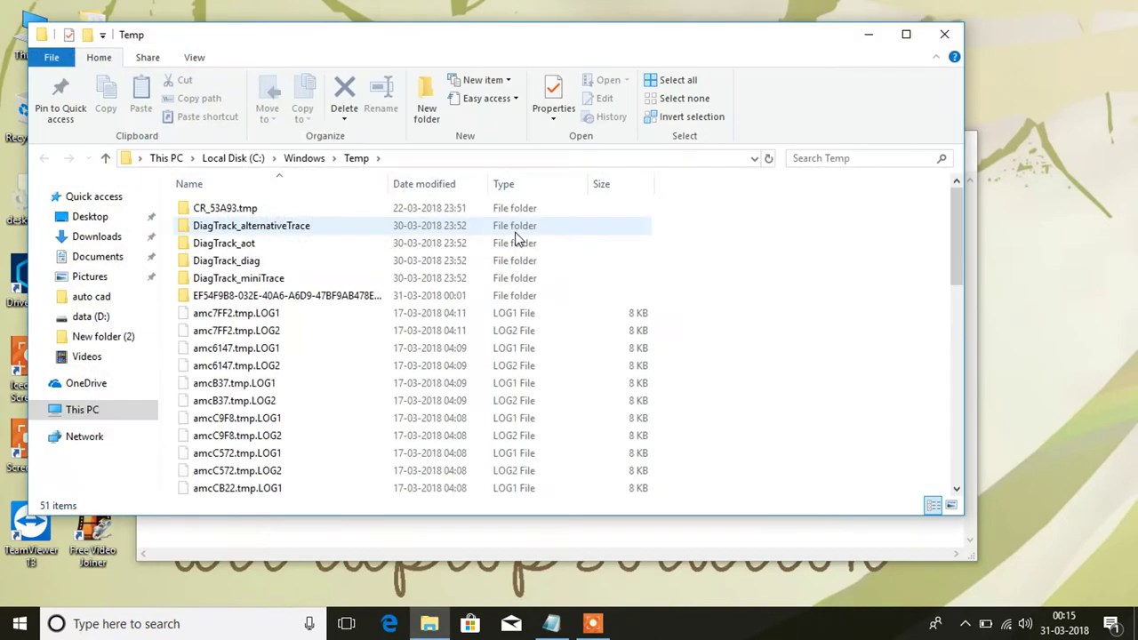
Maximize the Windows Temp folder, send all its items to the Recycle Bin, and close the folder.
click(906, 34)
key(ctrl+a)
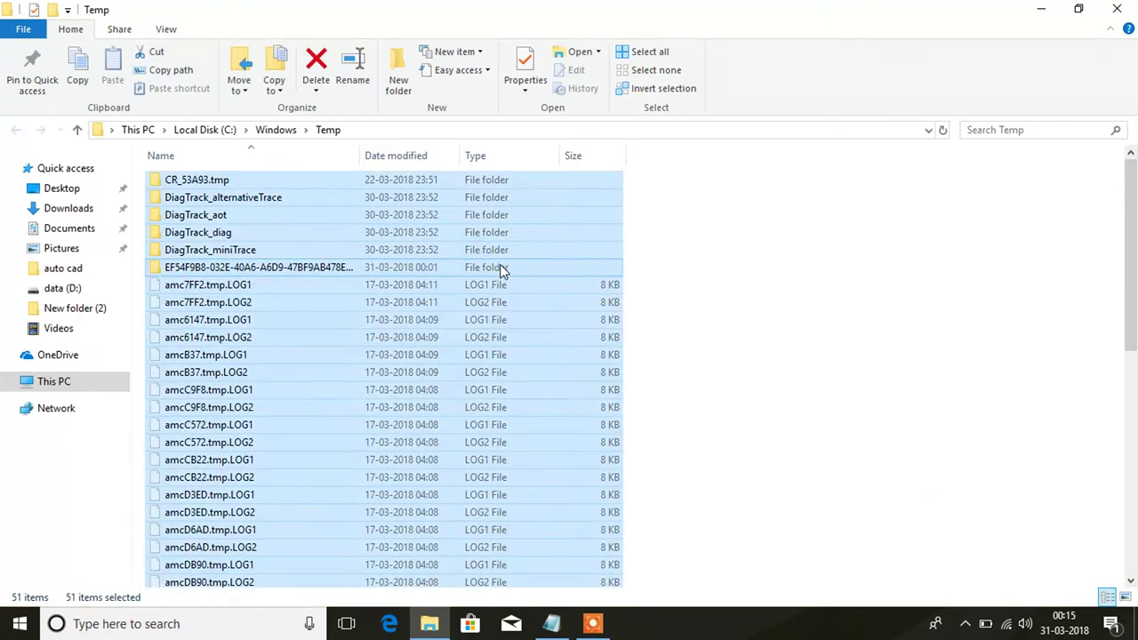
key(shift+Delete)
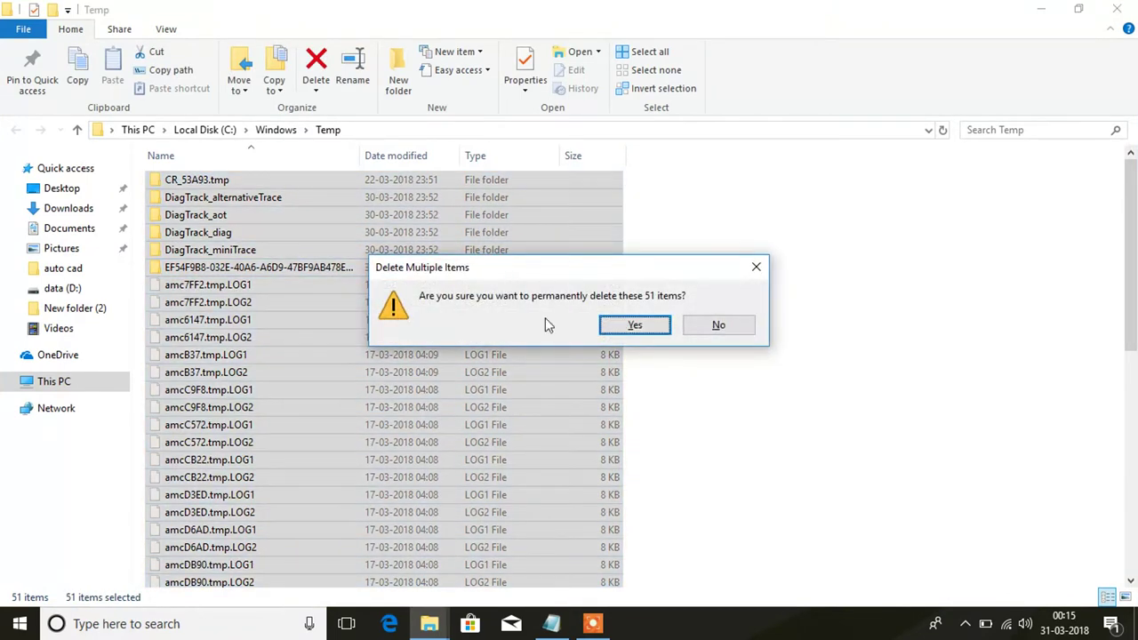
click(718, 327)
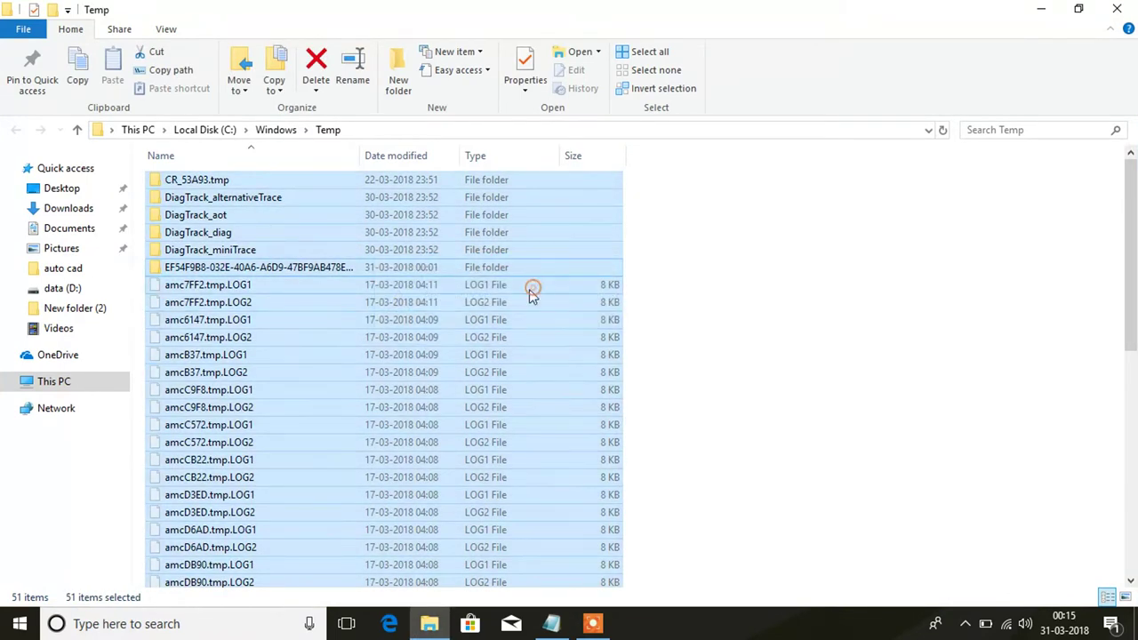
right_click(534, 289)
click(574, 428)
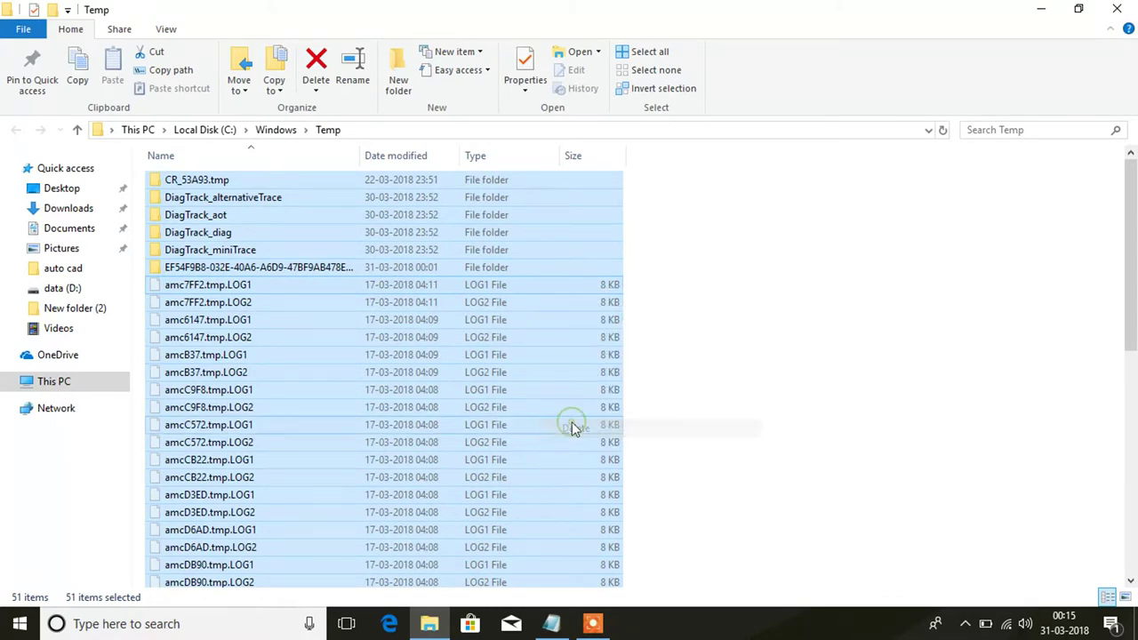
click(302, 237)
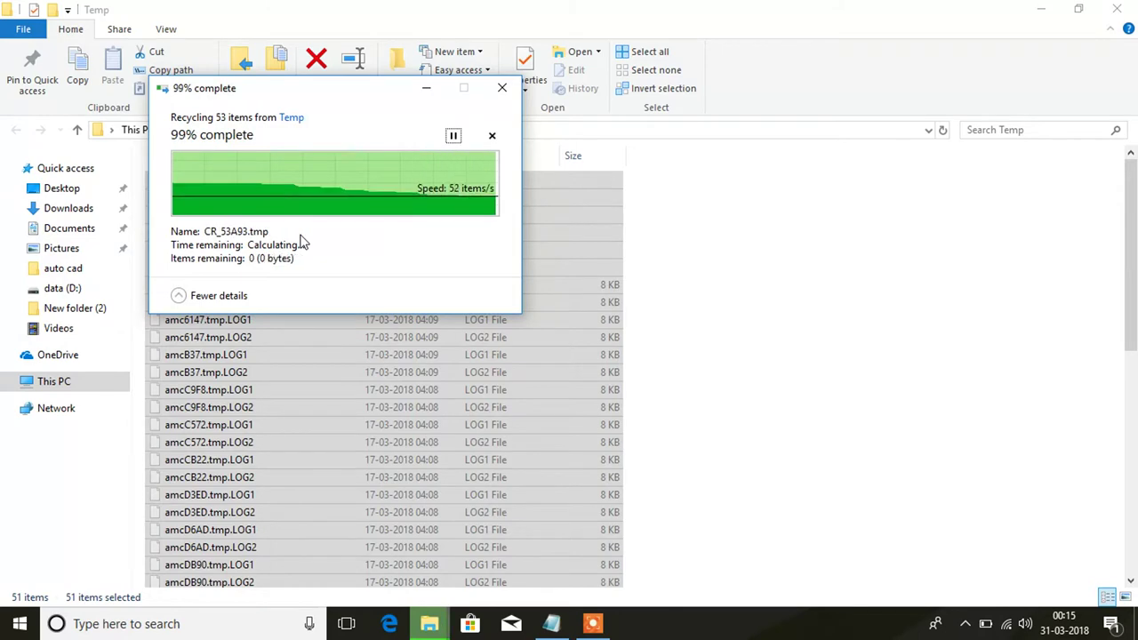
click(1117, 9)
Open the user's local Temp folder by running %temp% from the Run dialog.
key(super+r)
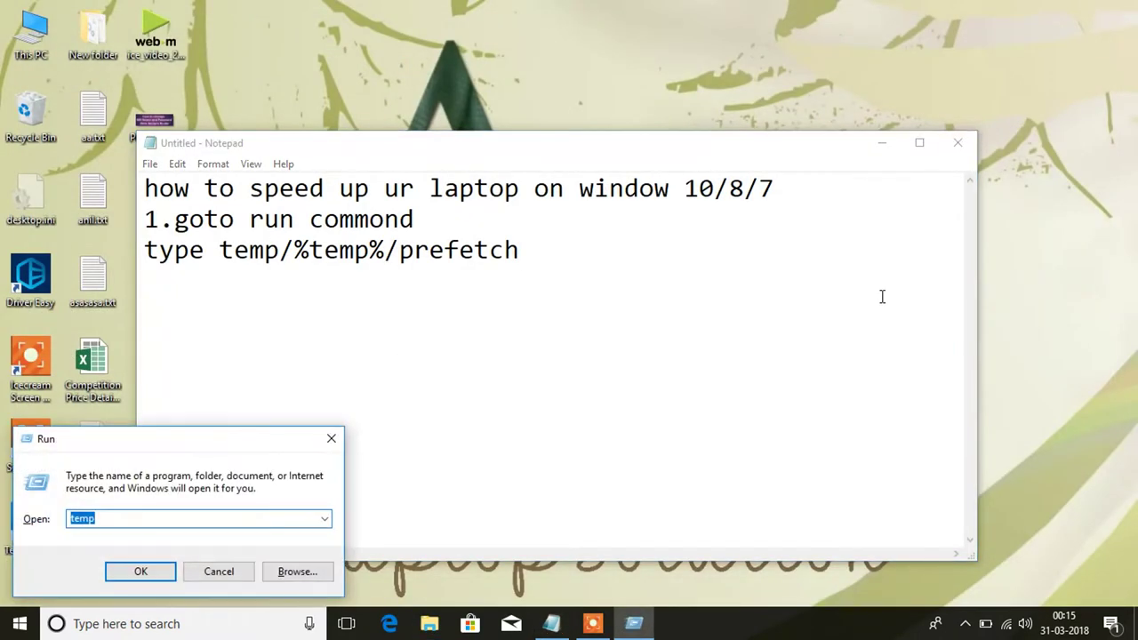
text(%)
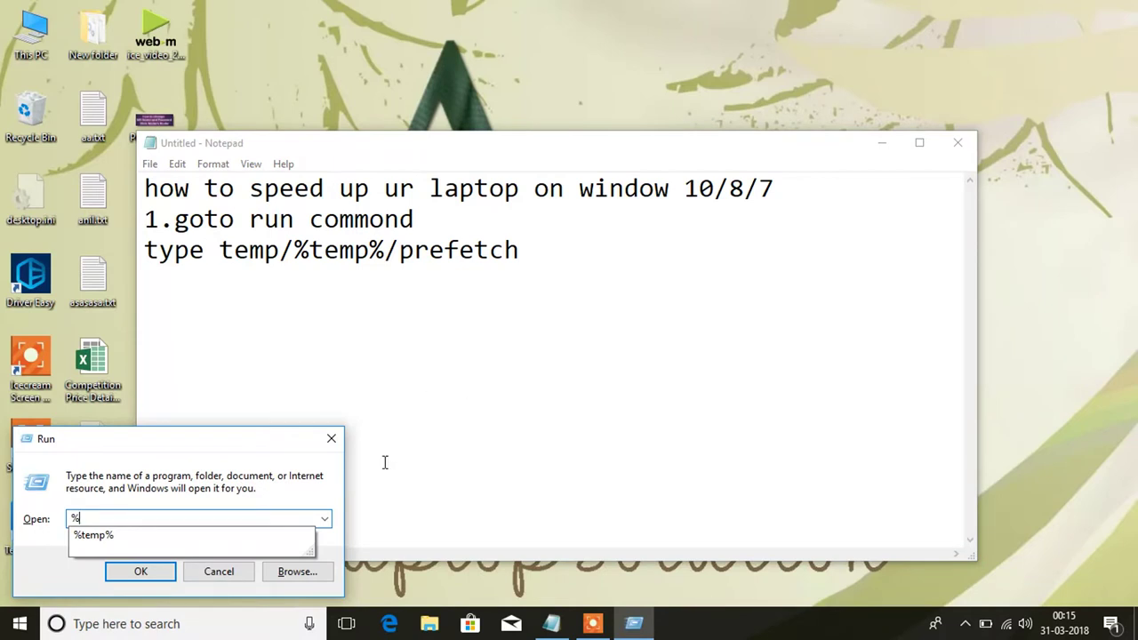
drag(262, 443, 674, 241)
text(e)
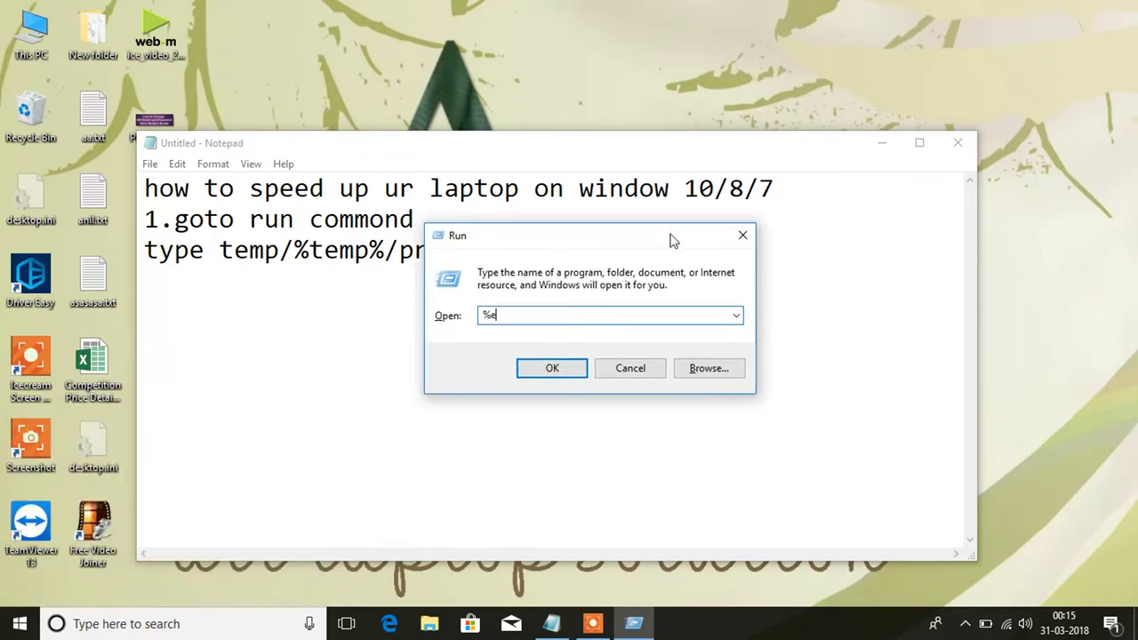
text(mp)
key(BackSpace)
key(BackSpace)
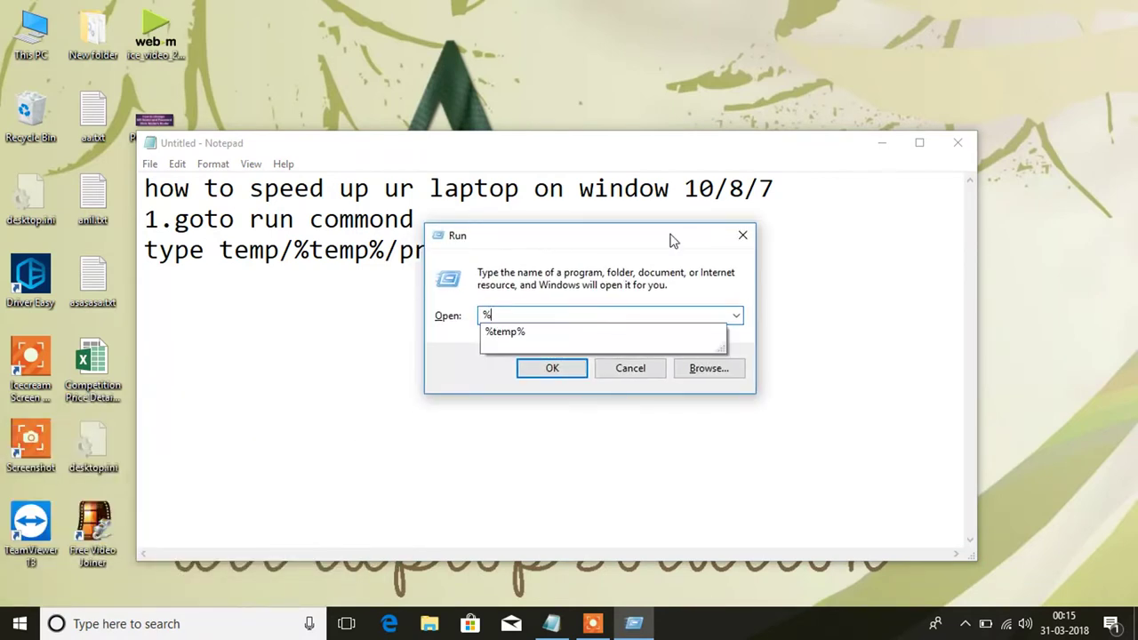
text(temp%)
key(Return)
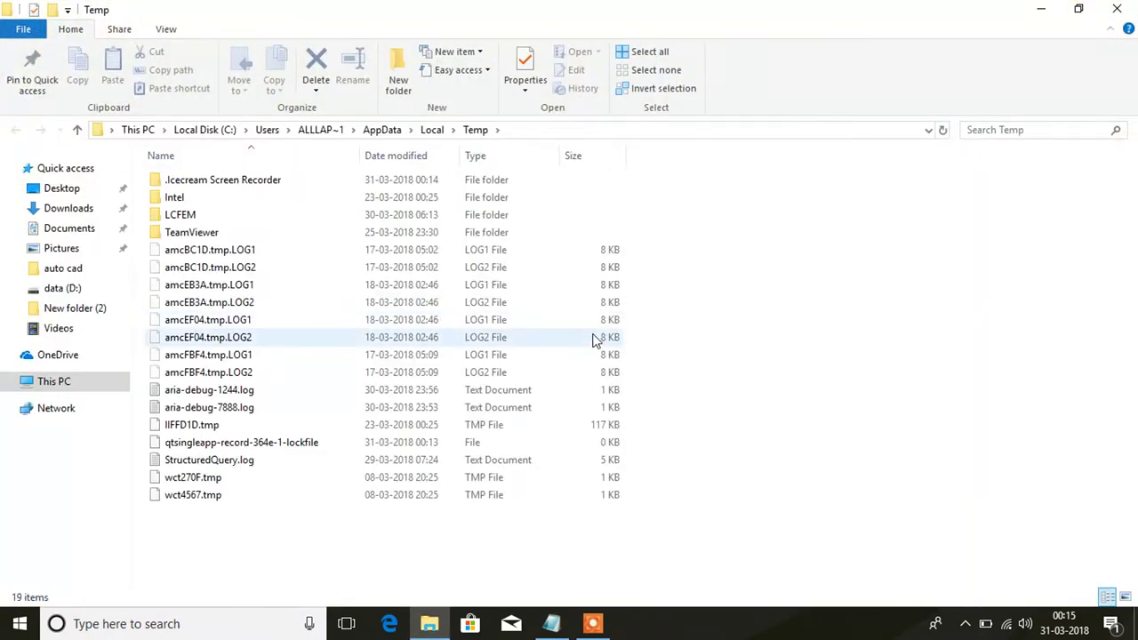
Delete all items in the local Temp folder, skipping every file in use, and close the folder.
key(ctrl+a)
right_click(554, 322)
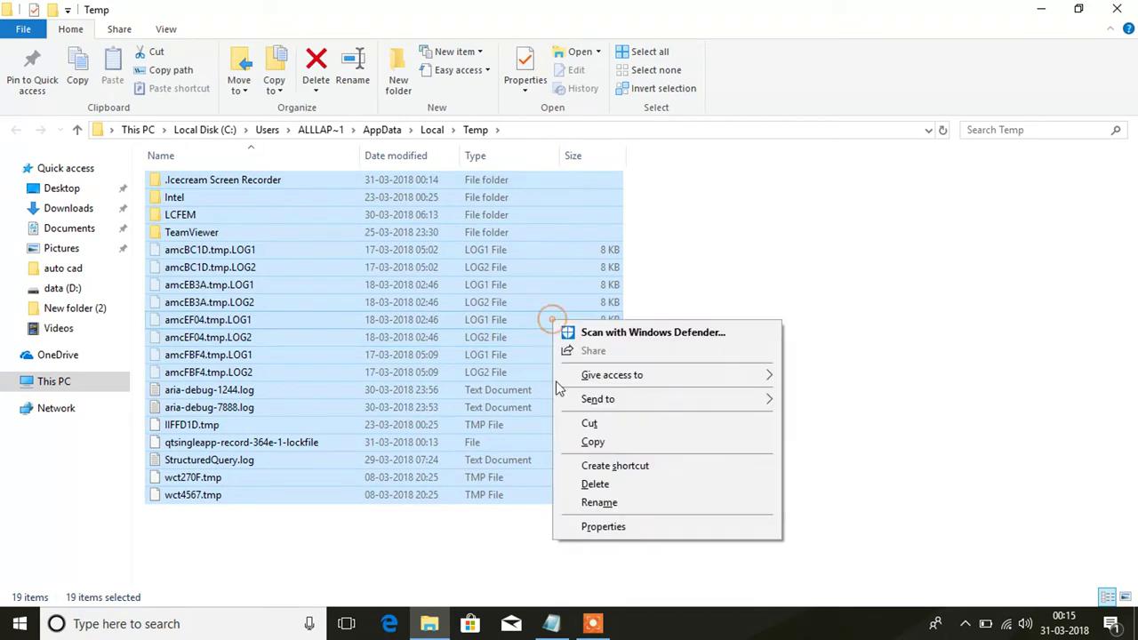
click(633, 492)
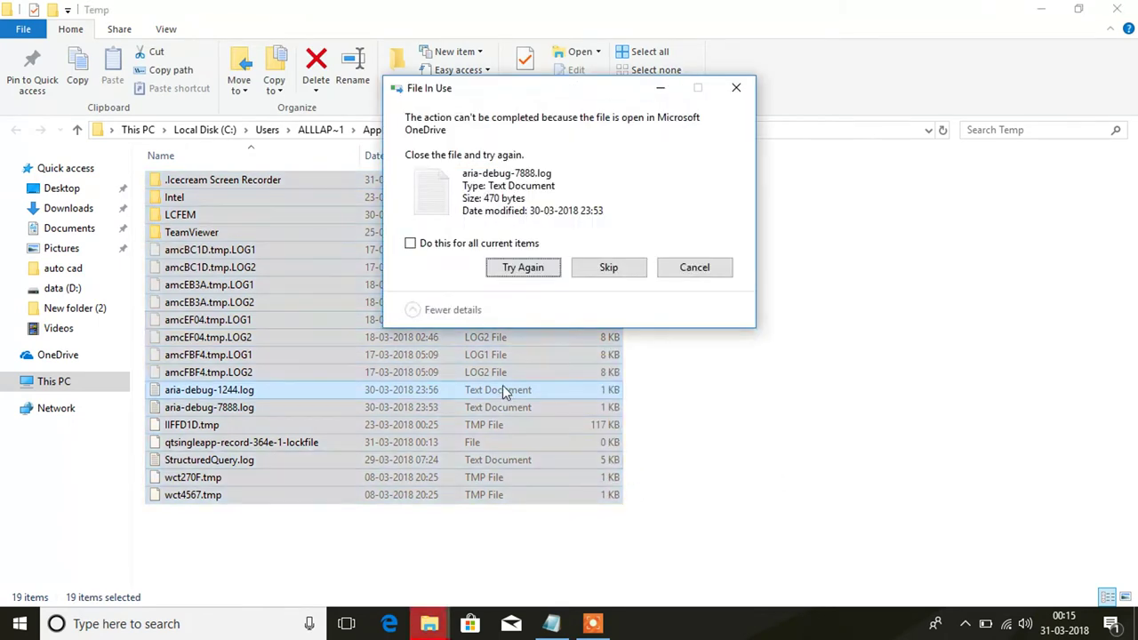
click(527, 248)
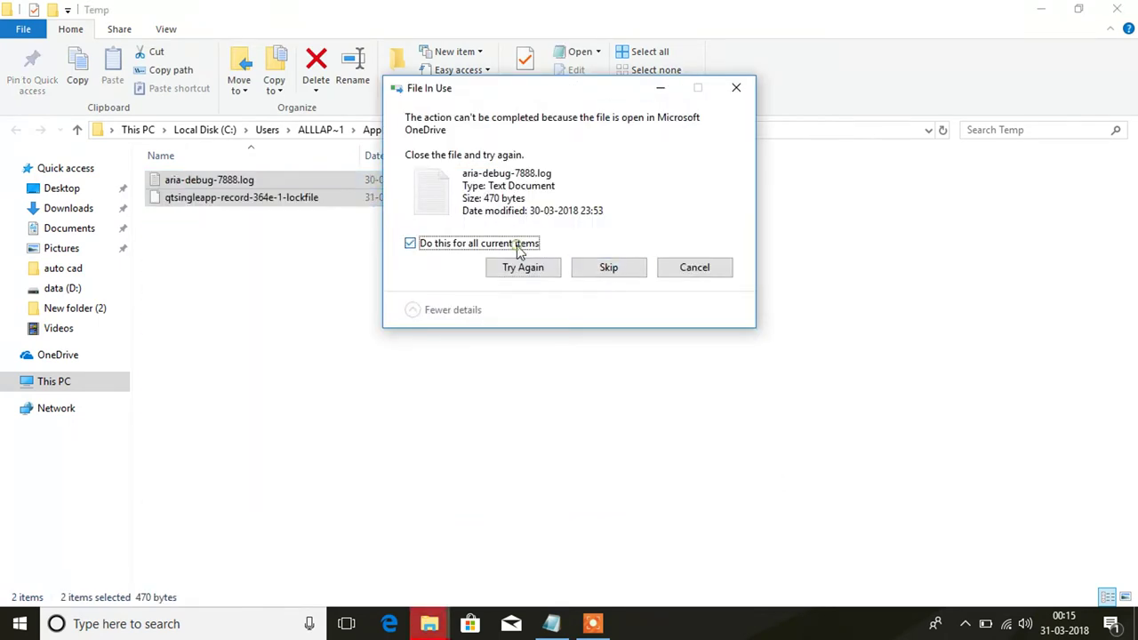
click(609, 269)
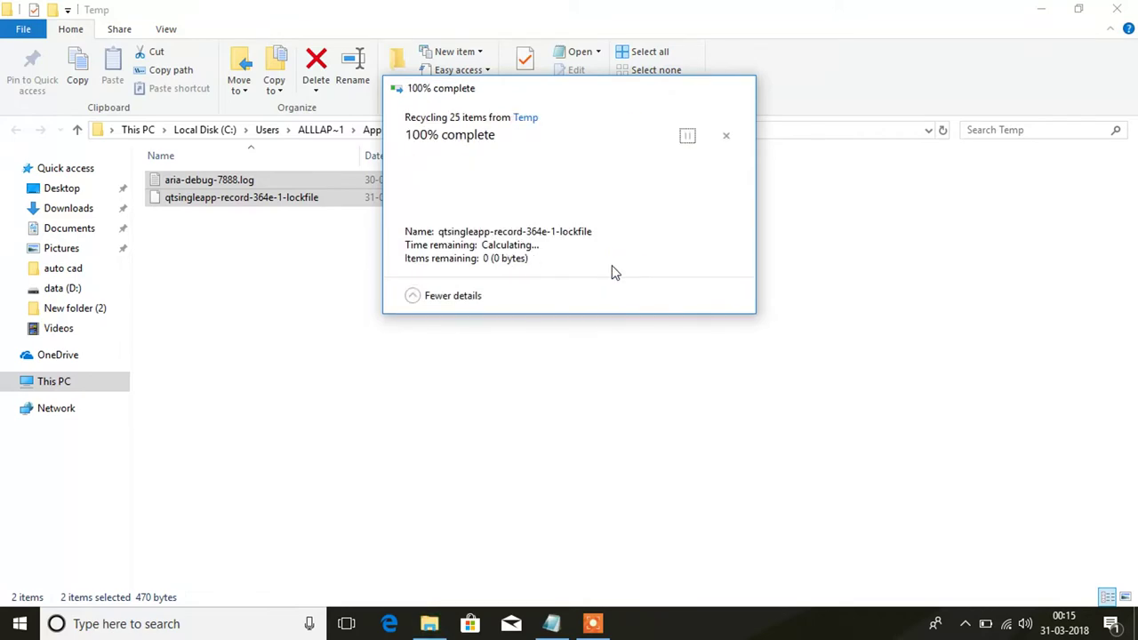
click(1117, 9)
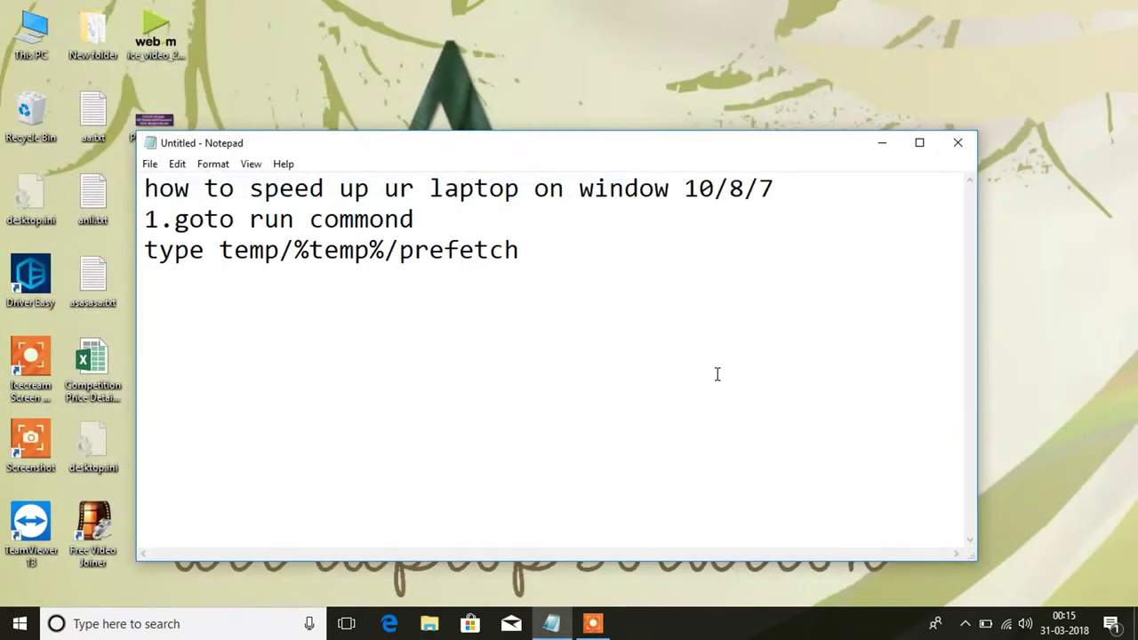
Run prefetch from the Run dialog and grant permanent access to the Prefetch folder.
key(super+r)
drag(246, 441, 579, 181)
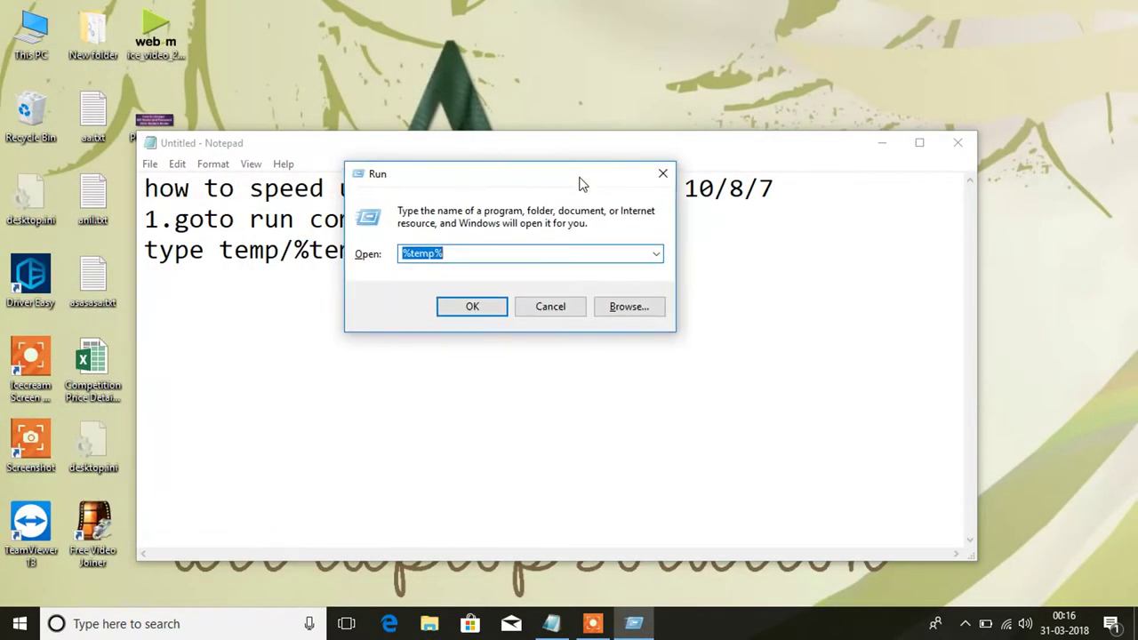
text(pre)
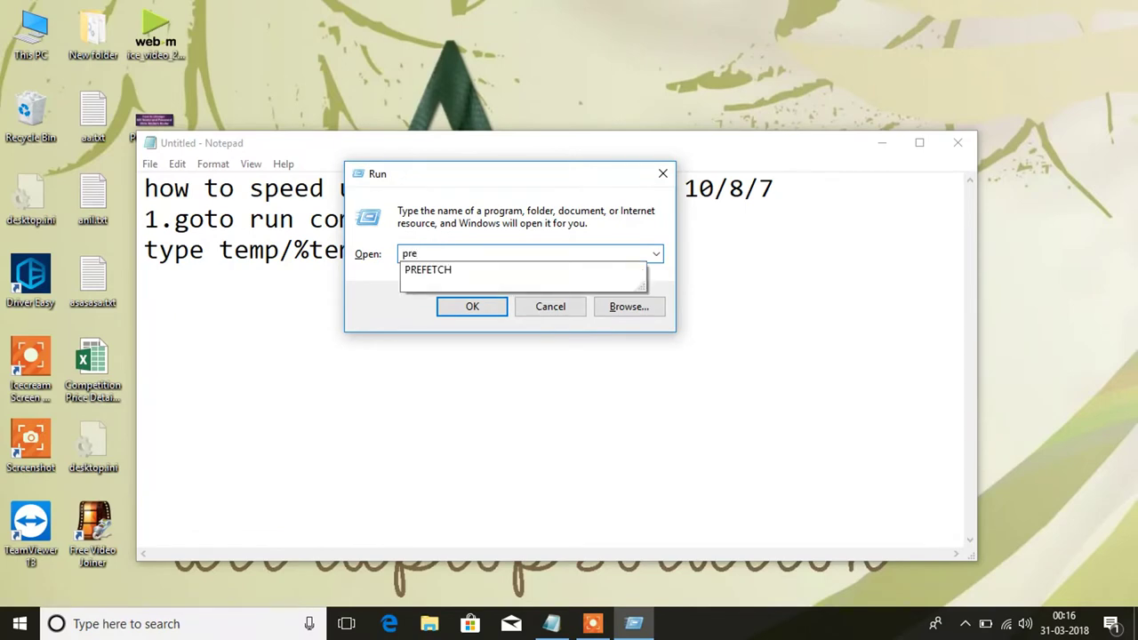
text(fetch)
key(Return)
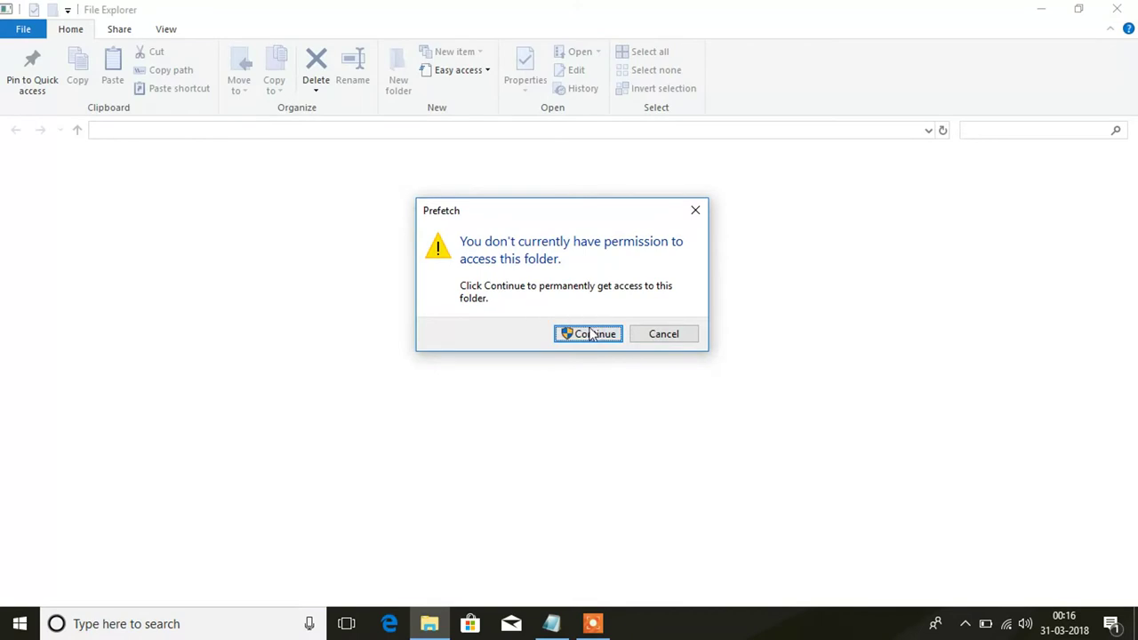
click(591, 335)
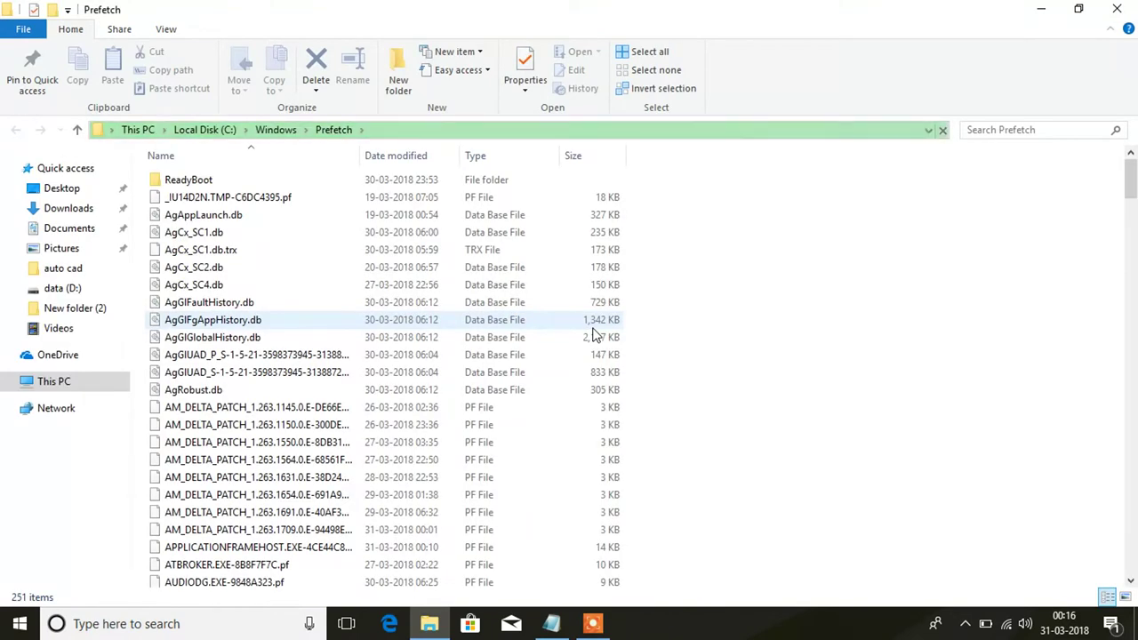
Delete all items in the Prefetch folder, cancel at the file in use by Superfetch, and close the folder.
key(ctrl+a)
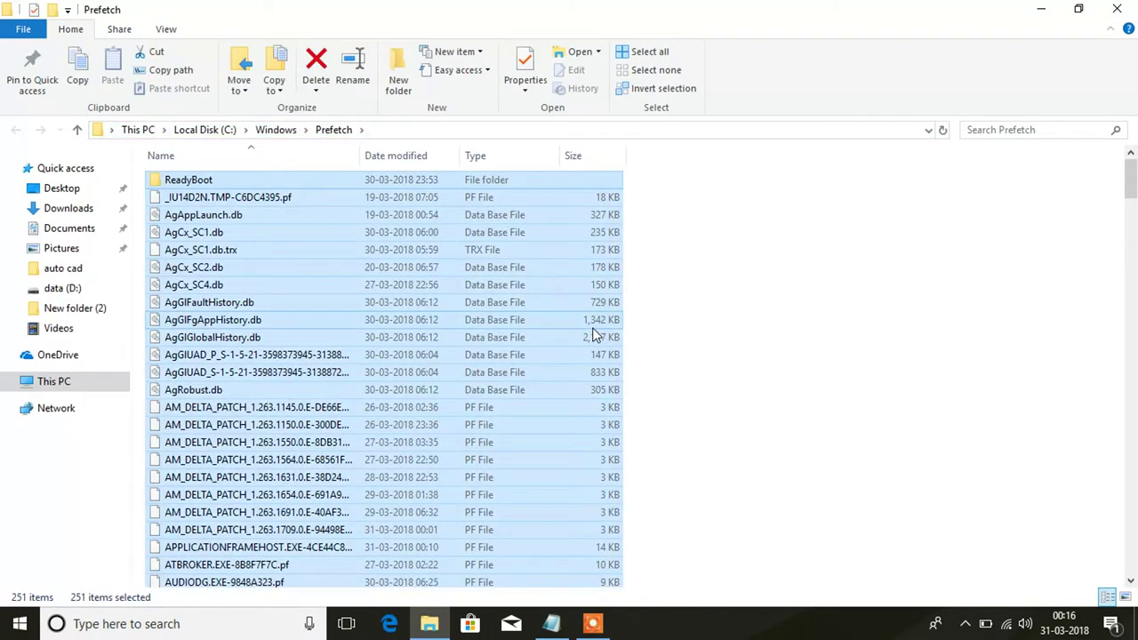
key(shift+Delete)
click(717, 329)
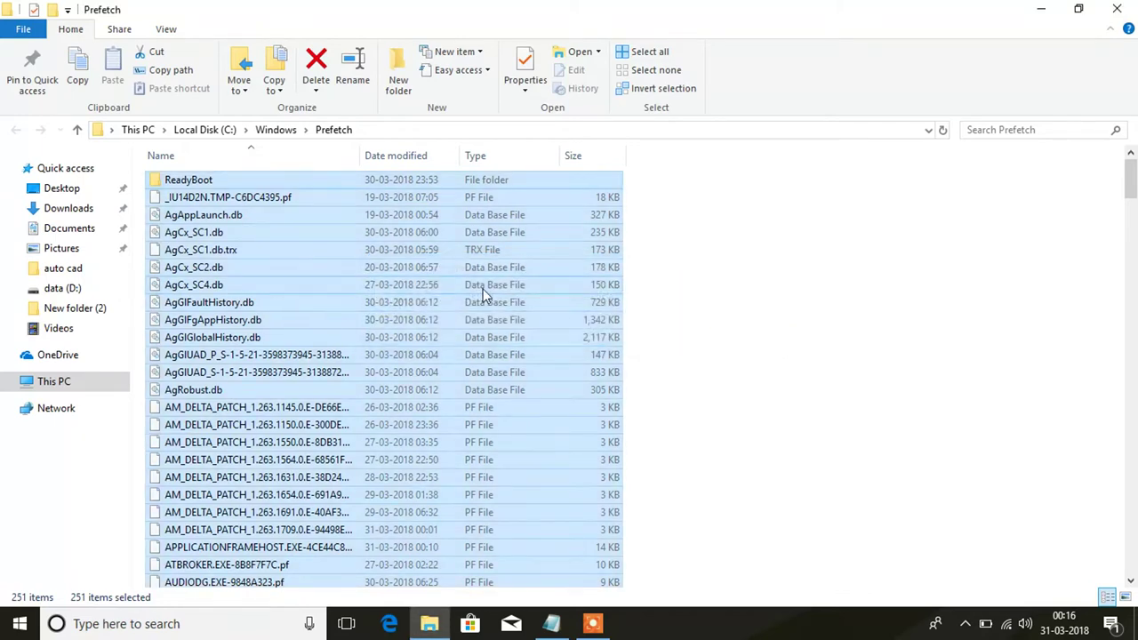
right_click(483, 289)
click(546, 431)
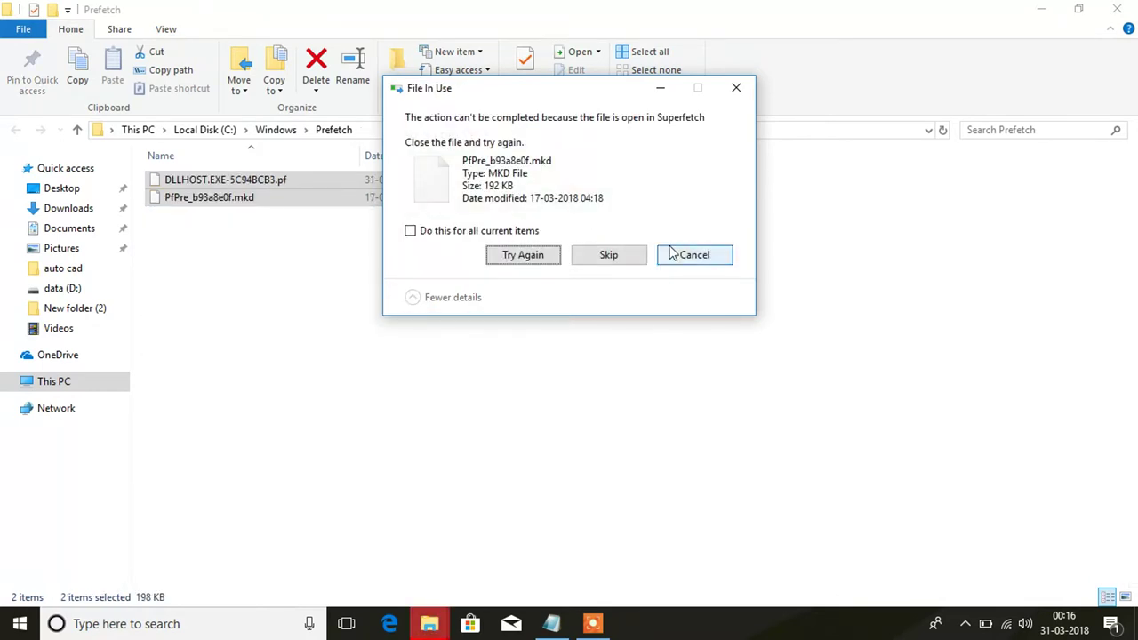
click(673, 255)
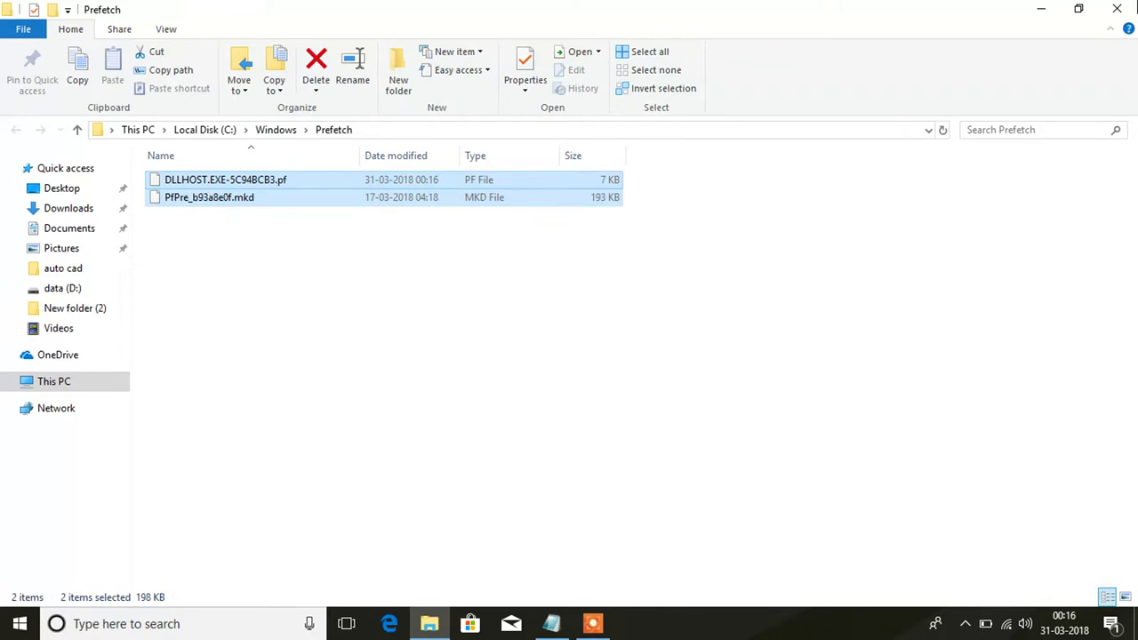
click(1123, 7)
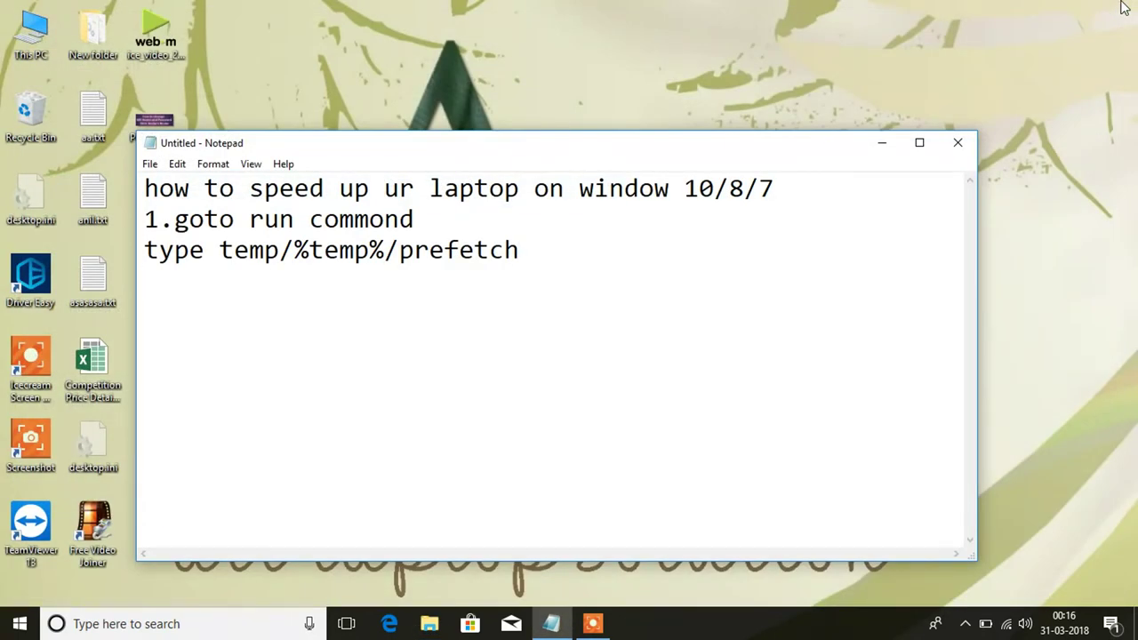
Add the line "2.empty ur recycle bin" to the Notepad note and minimize it.
text(mpty )
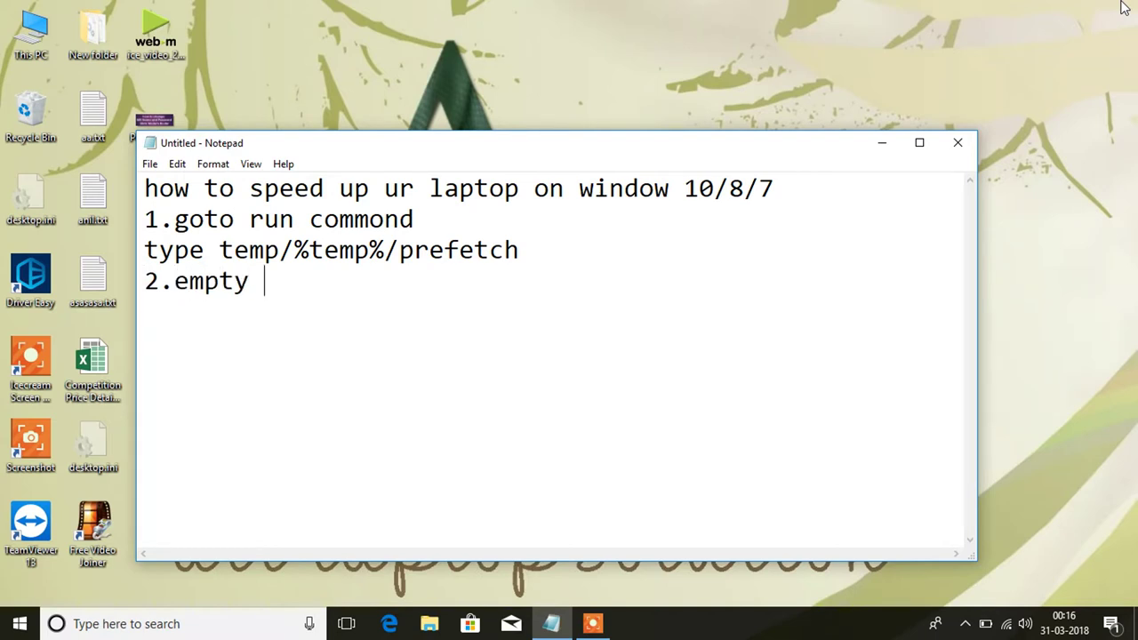
text(ur recycle bin)
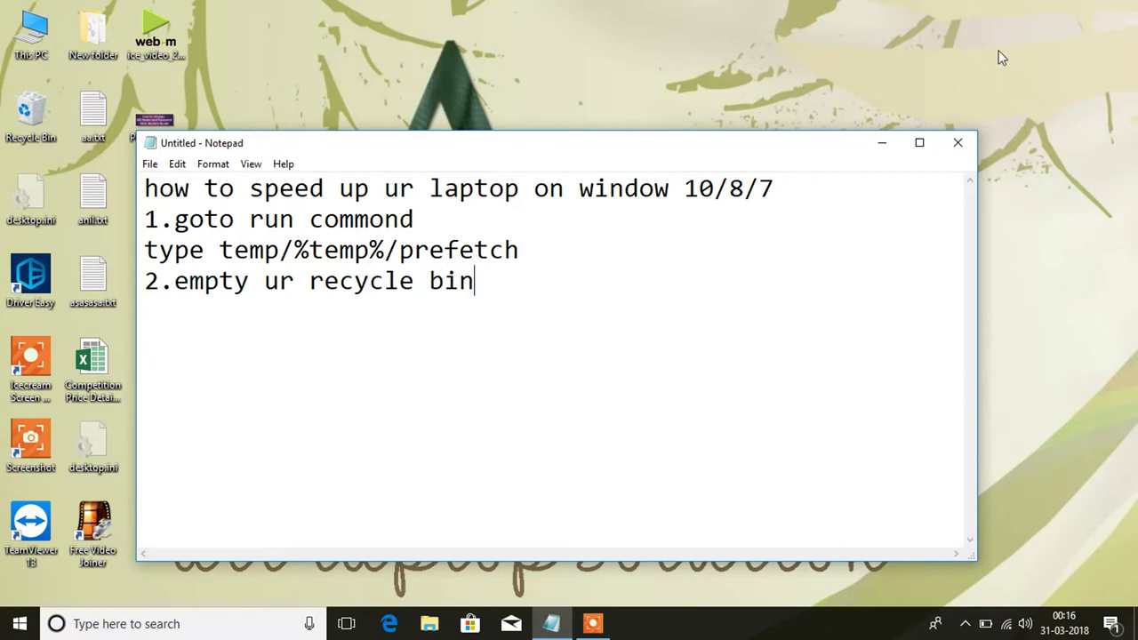
click(883, 142)
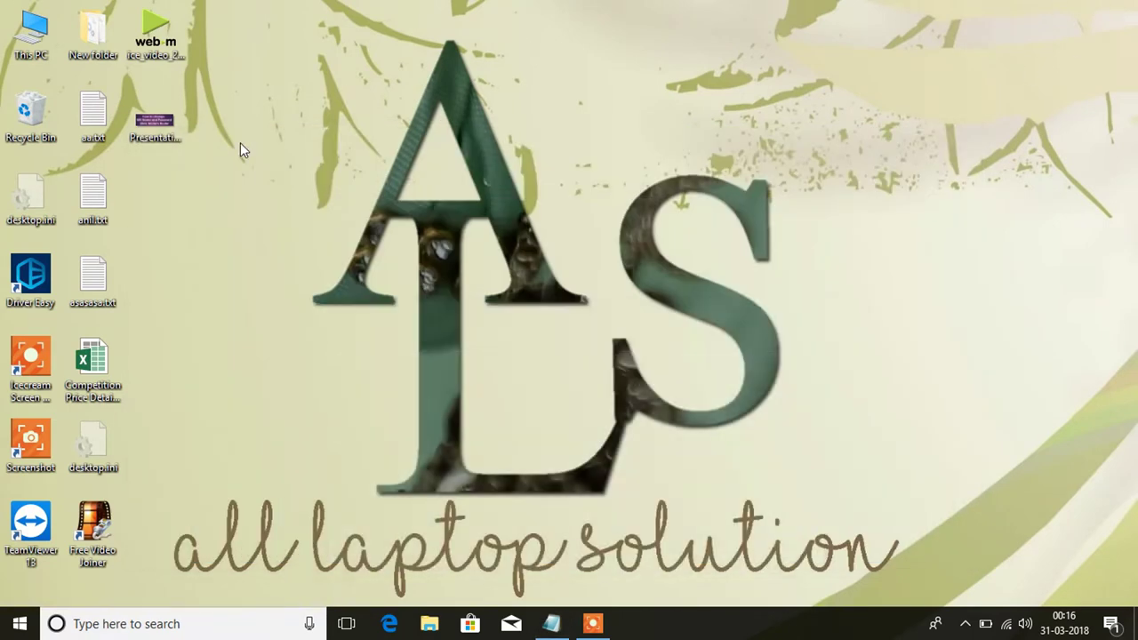
Empty the Recycle Bin, granting administrator permission for all current items.
right_click(40, 112)
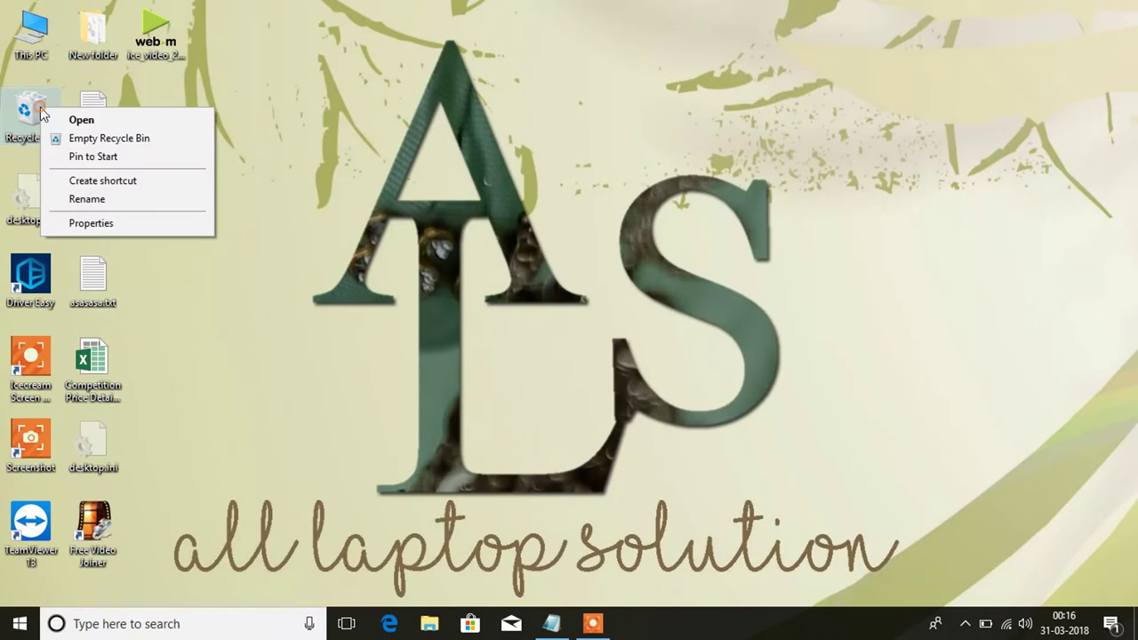
click(143, 140)
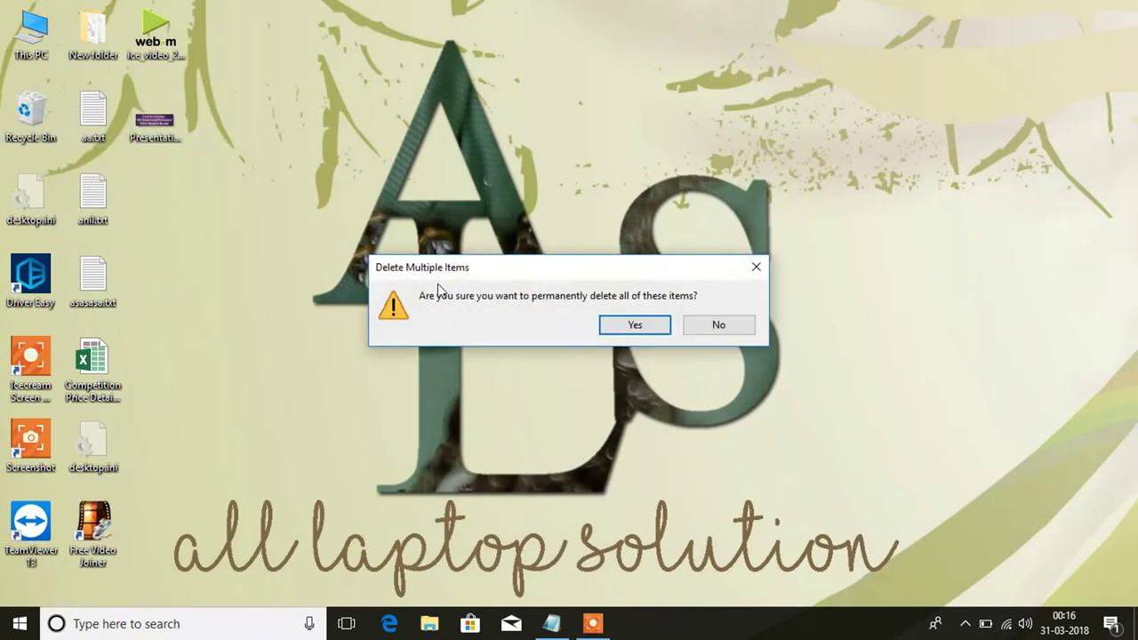
click(633, 325)
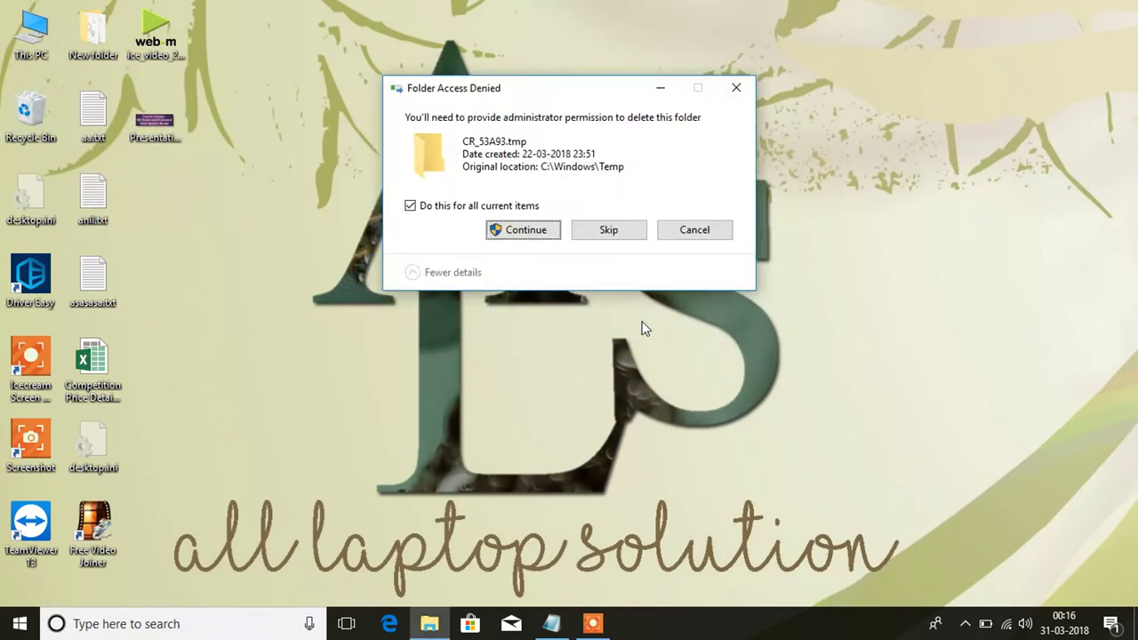
click(527, 230)
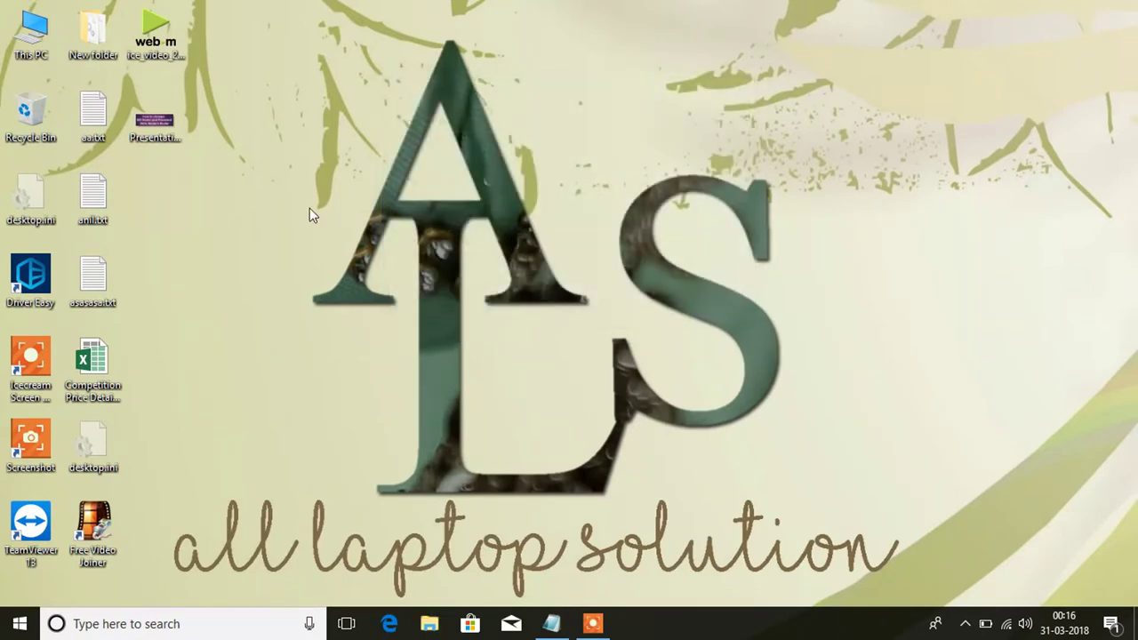
Open Windows Mobility Center and set the battery power plan to High performance.
right_click(985, 624)
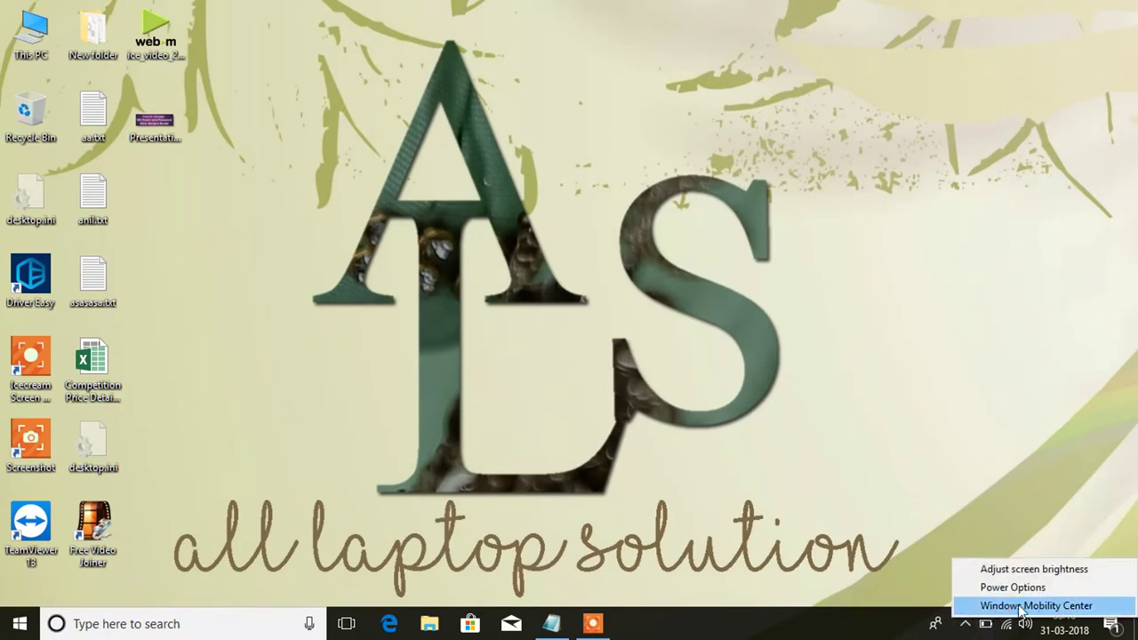
click(1013, 609)
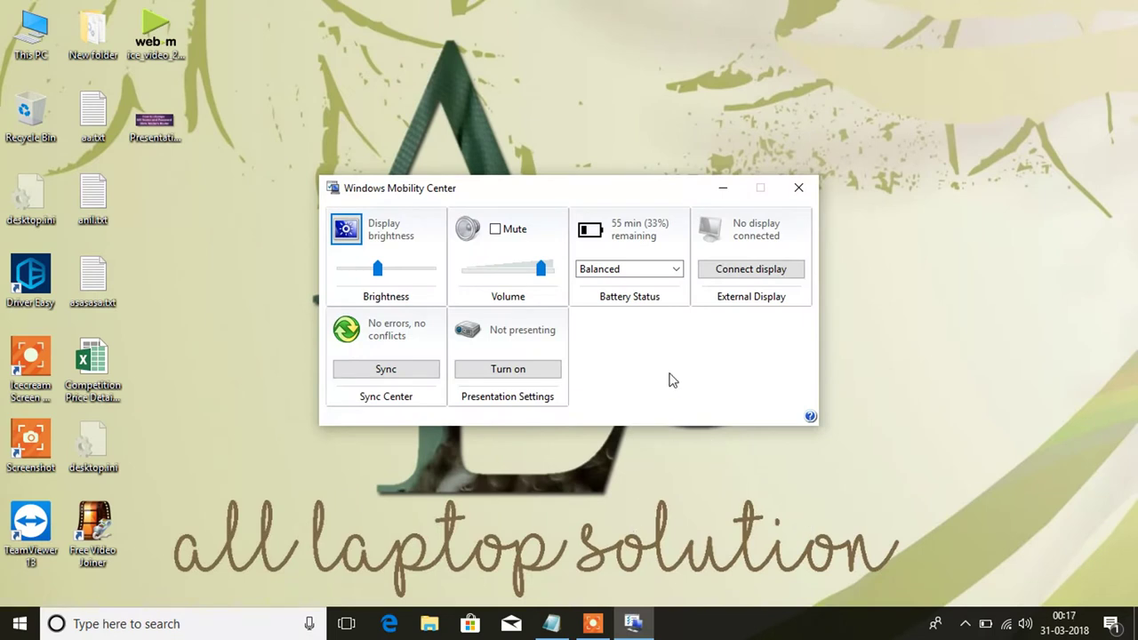
click(655, 268)
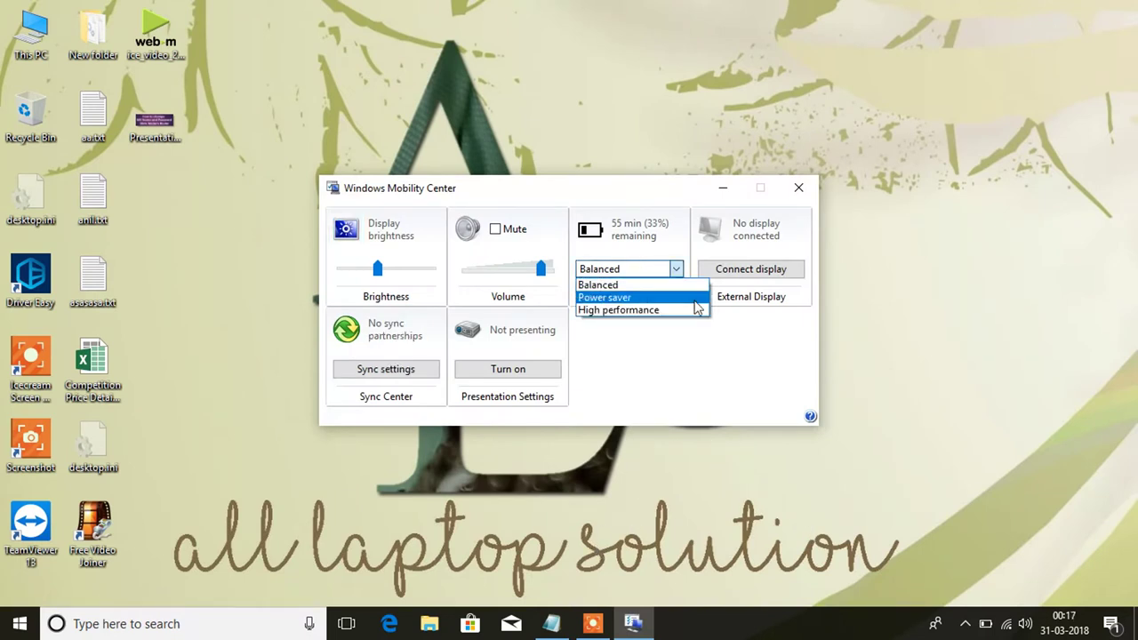
click(609, 311)
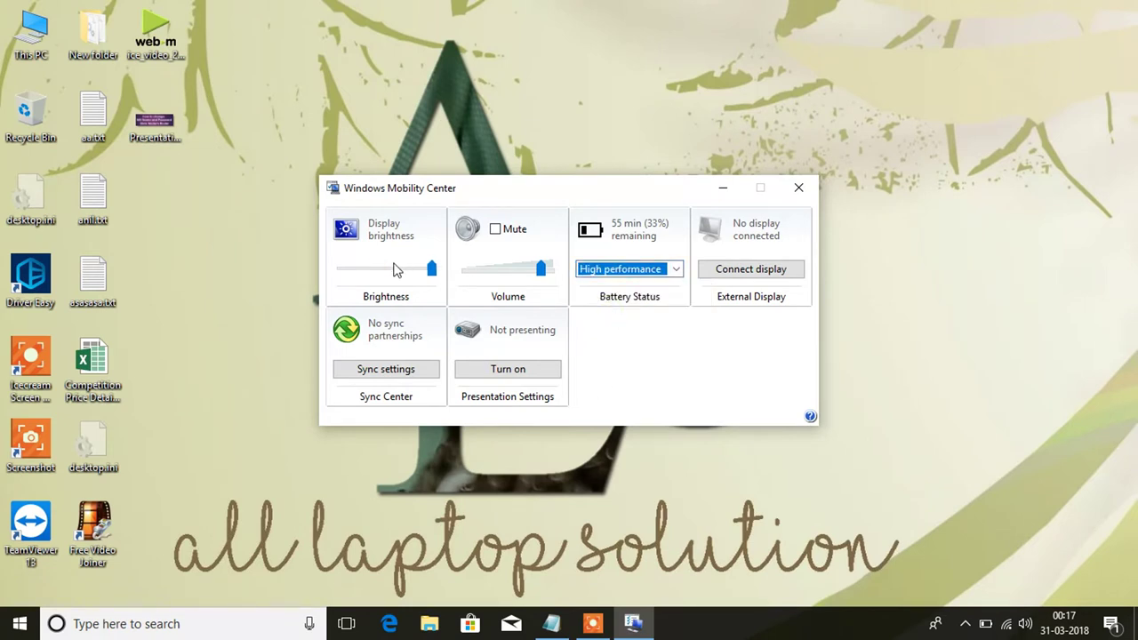
Lower the display brightness to slightly above the middle and close Windows Mobility Center.
click(397, 270)
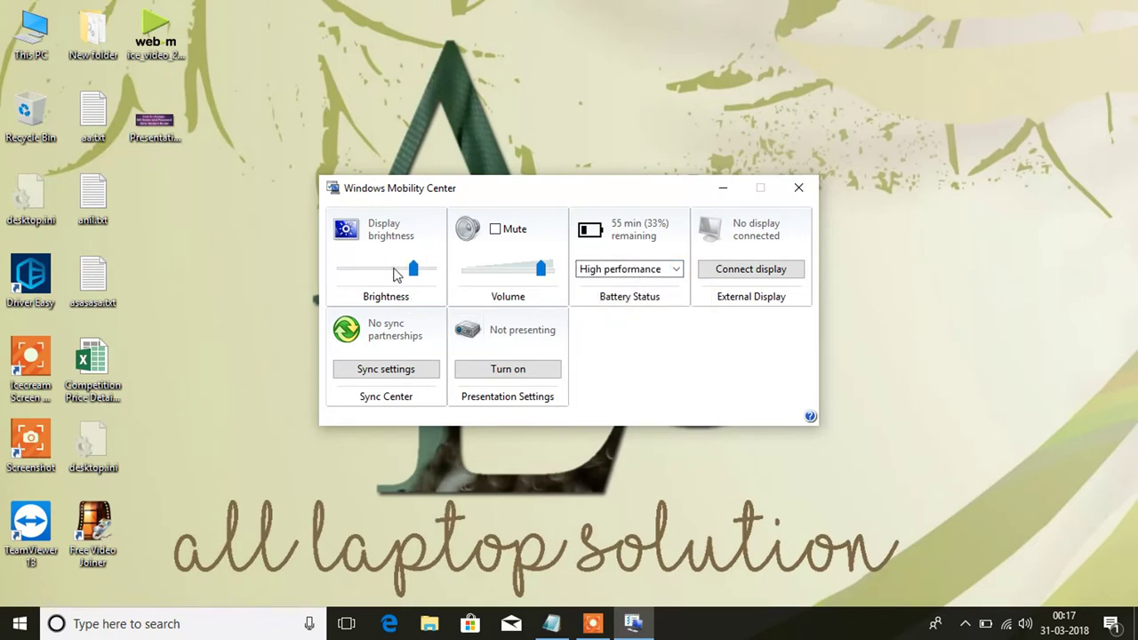
click(397, 271)
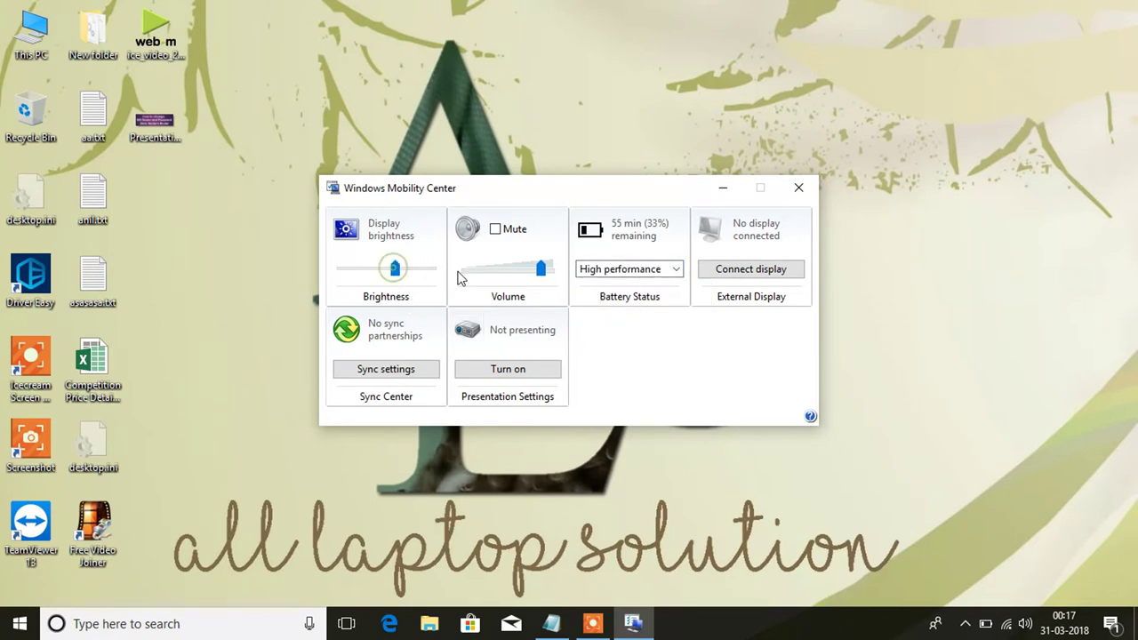
click(799, 189)
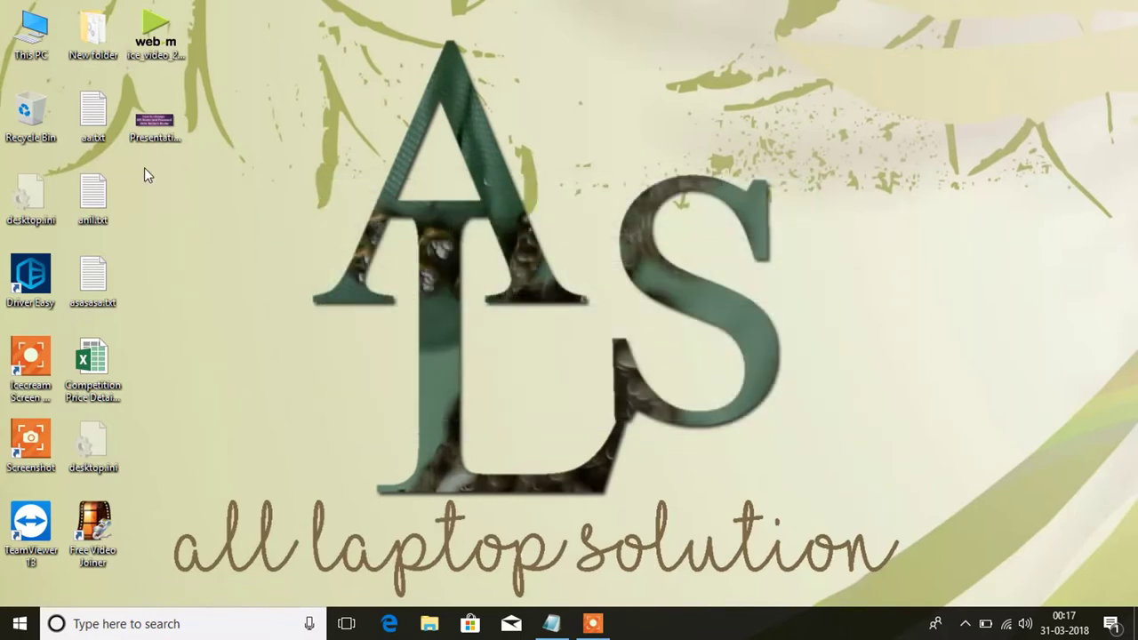
Start Disk Cleanup from the properties of Local Disk (C:) and extend it to system files.
double_click(43, 53)
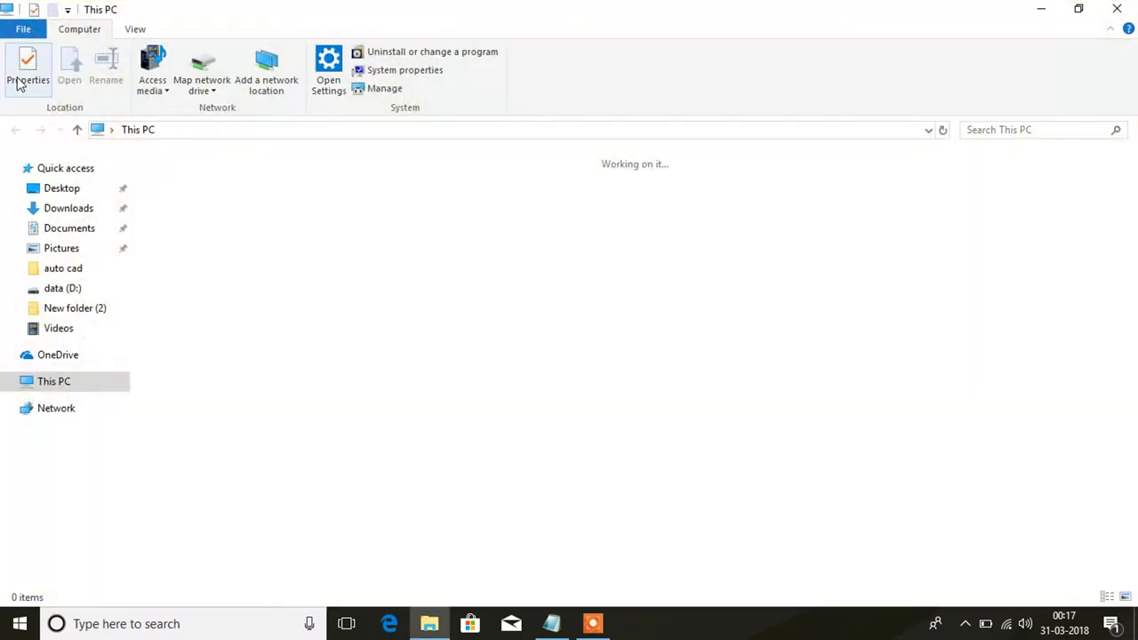
right_click(235, 316)
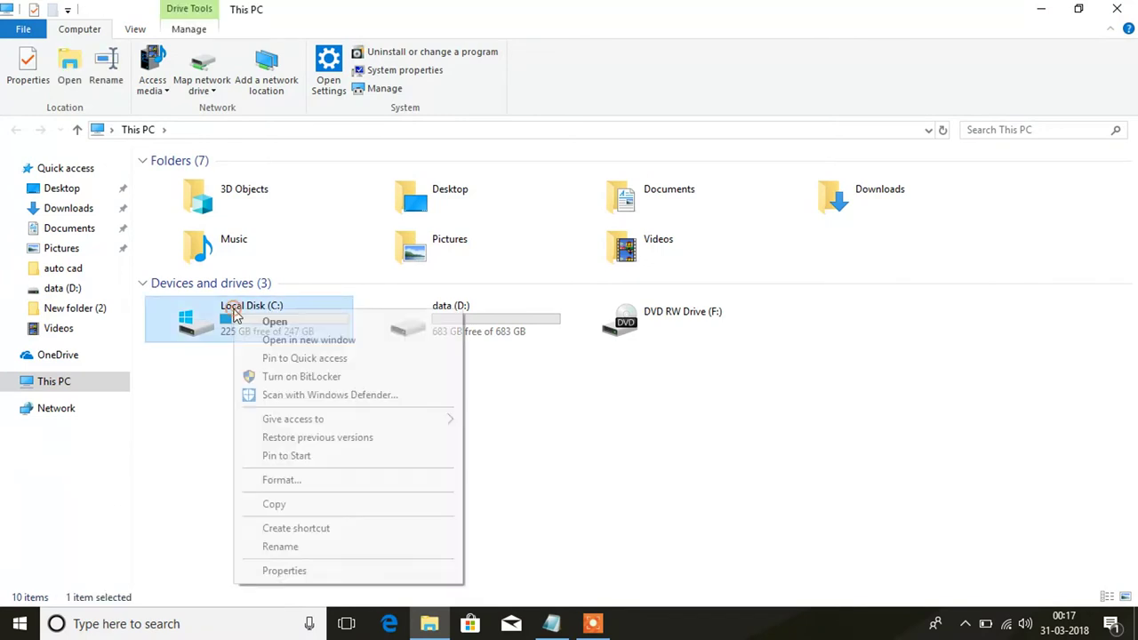
click(318, 572)
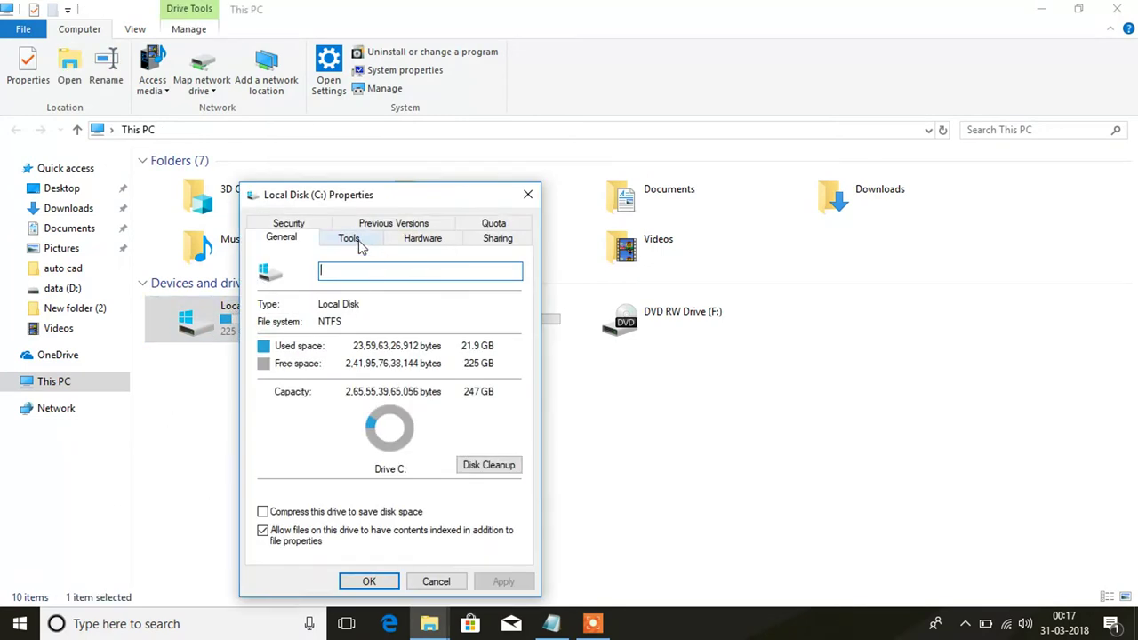
click(494, 466)
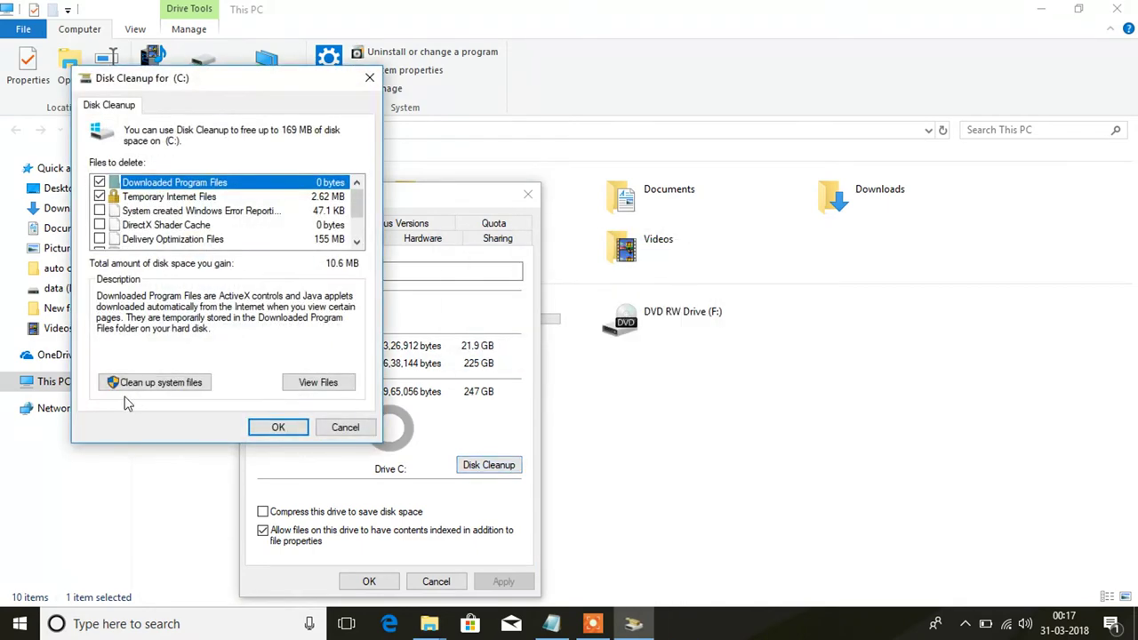
click(154, 383)
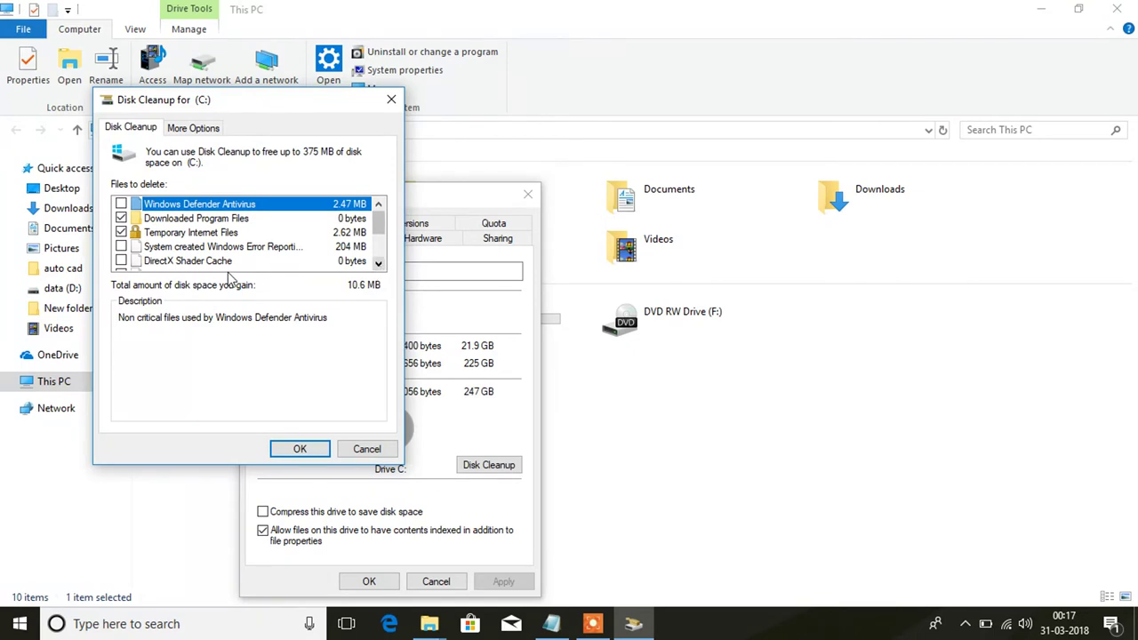
Add Windows Error Reporting, Delivery Optimization and Temporary files to the cleanup, permanently delete the chosen files, and close the drive's properties and This PC.
click(378, 265)
click(378, 264)
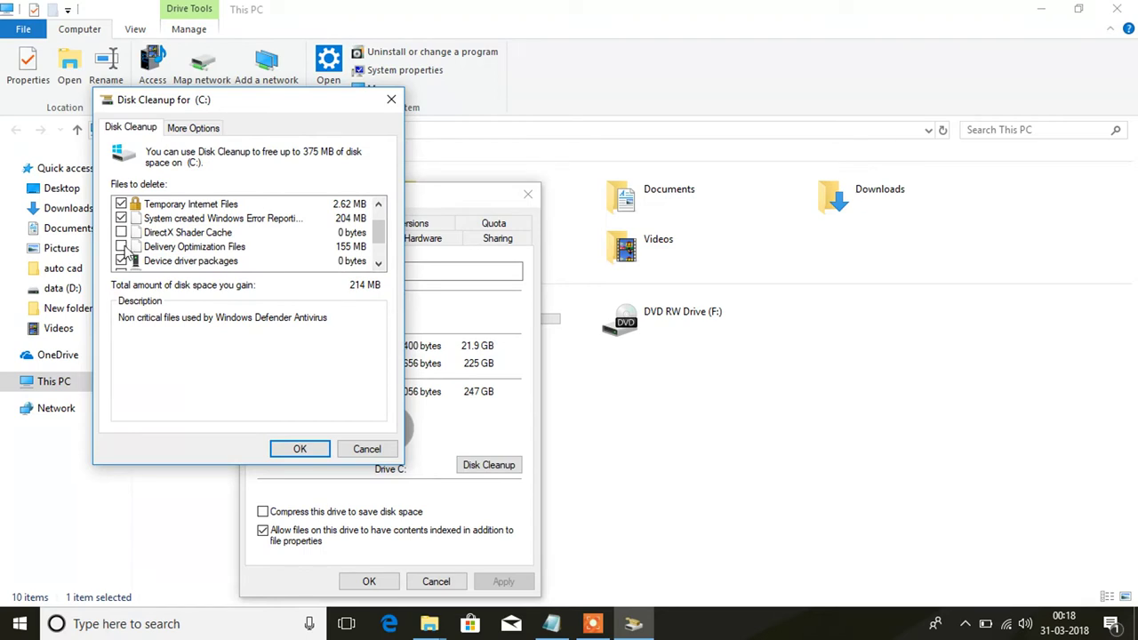
click(378, 264)
double_click(378, 264)
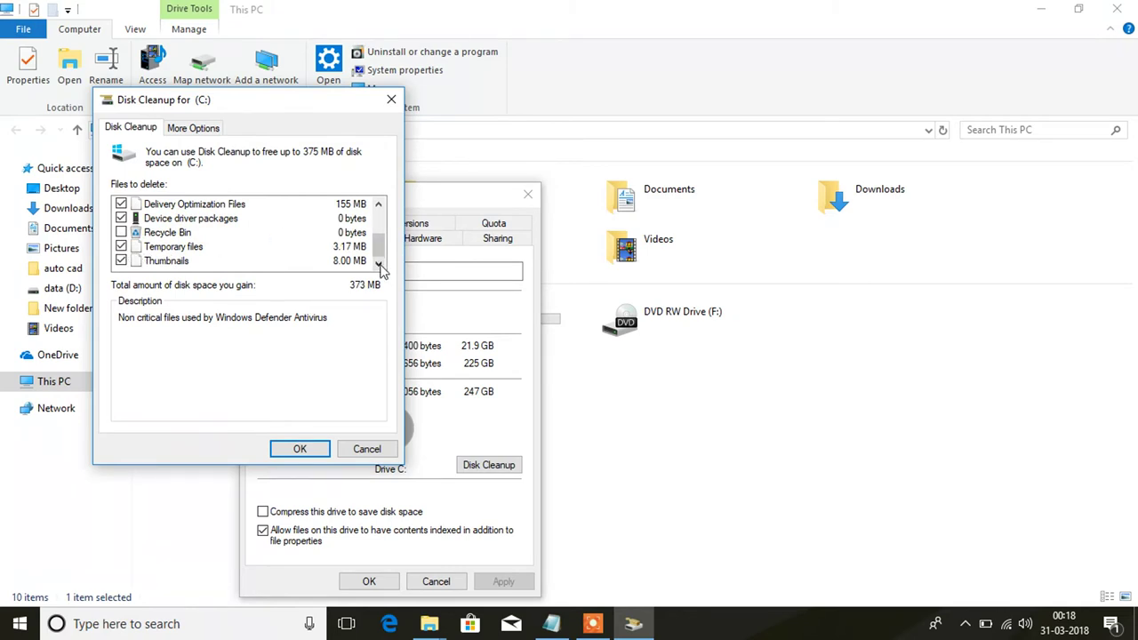
click(300, 448)
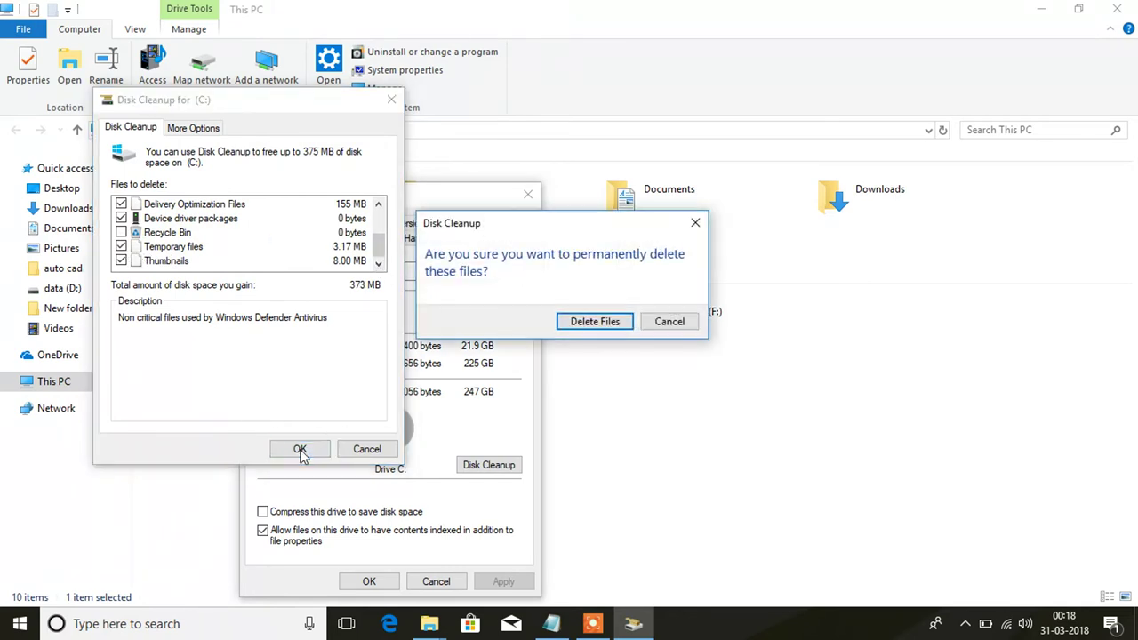
click(604, 323)
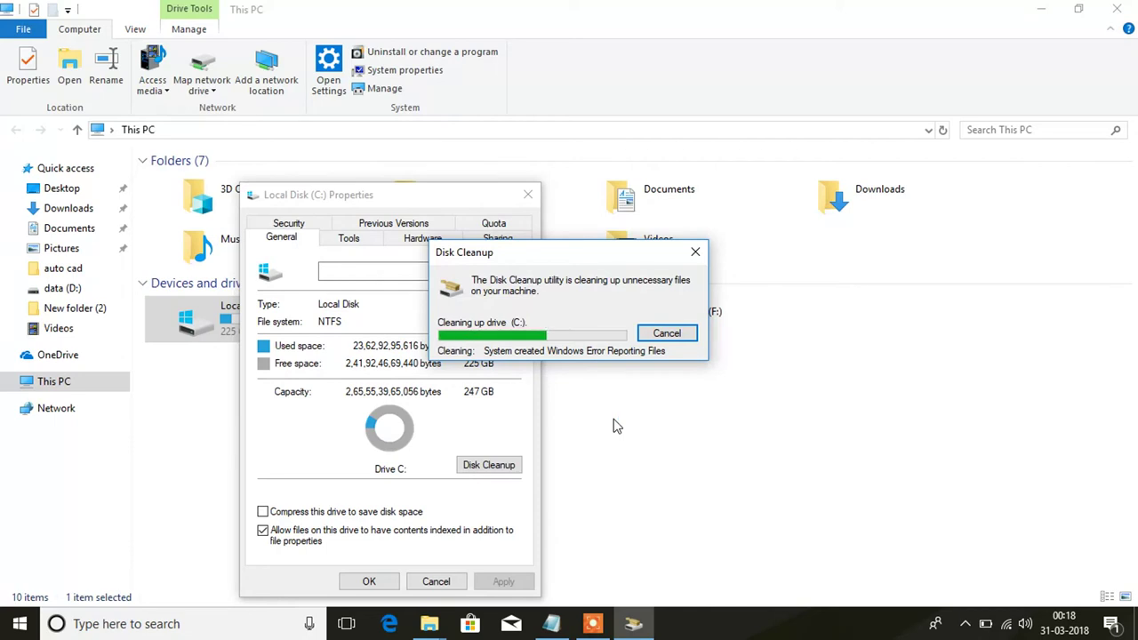
click(370, 581)
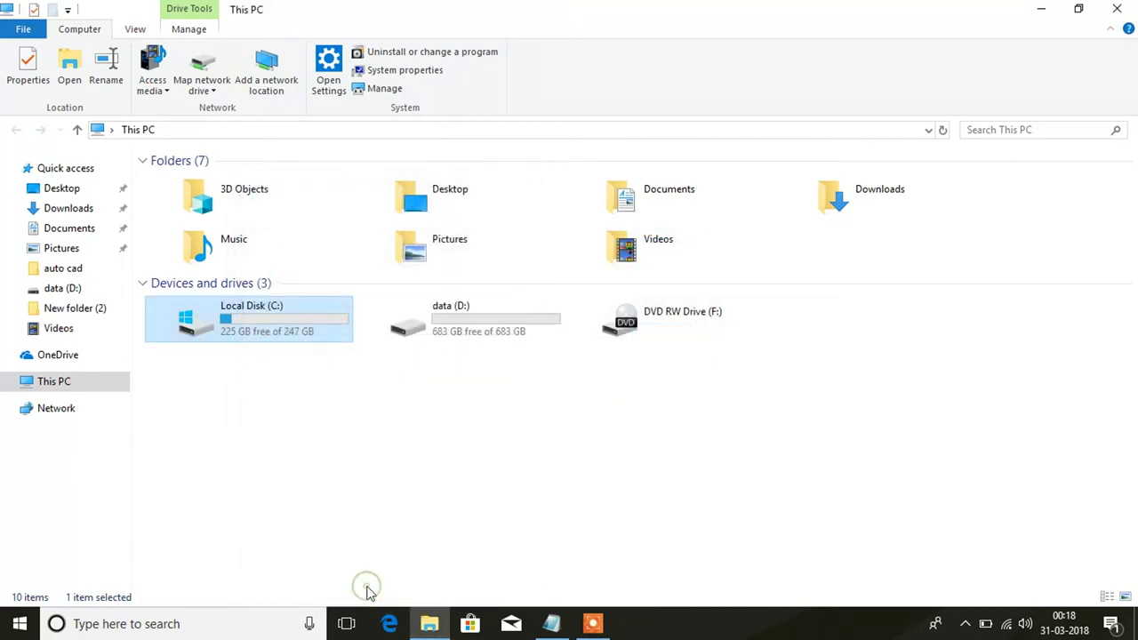
click(1120, 8)
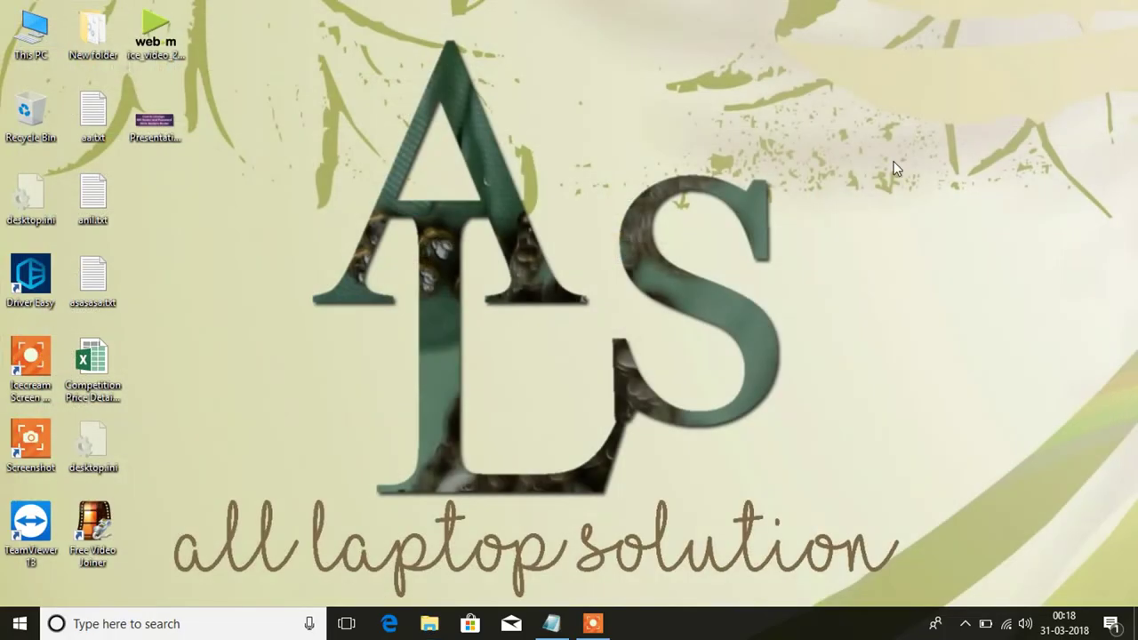
Restore the Notepad note, add the line "uninstall defult apps", and minimize it.
click(552, 624)
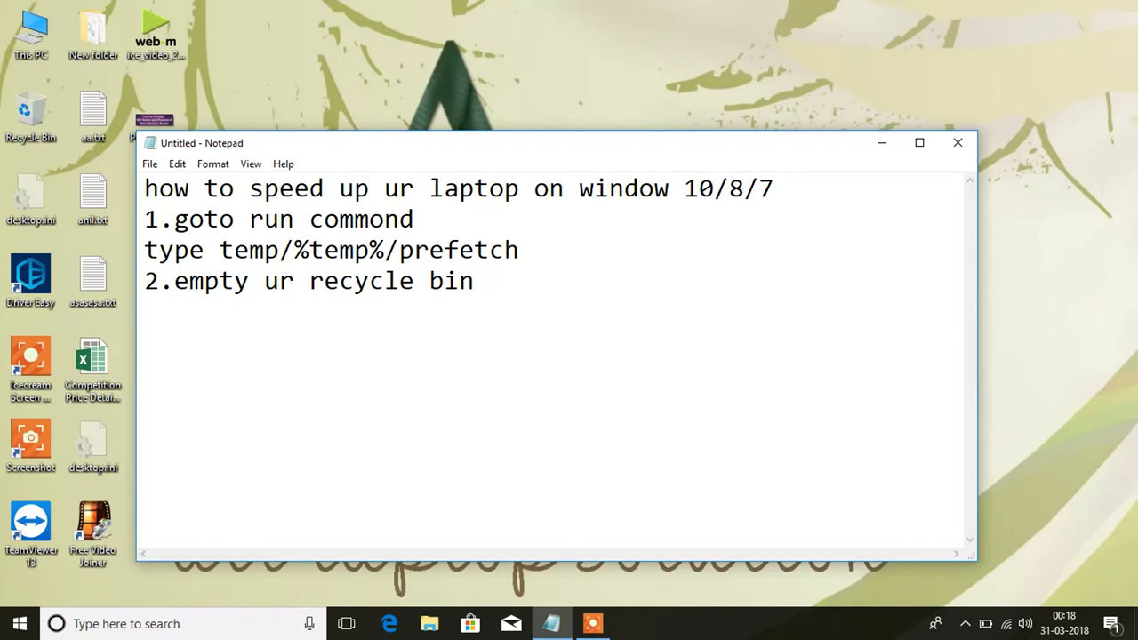
key(Return)
text(uninstakk)
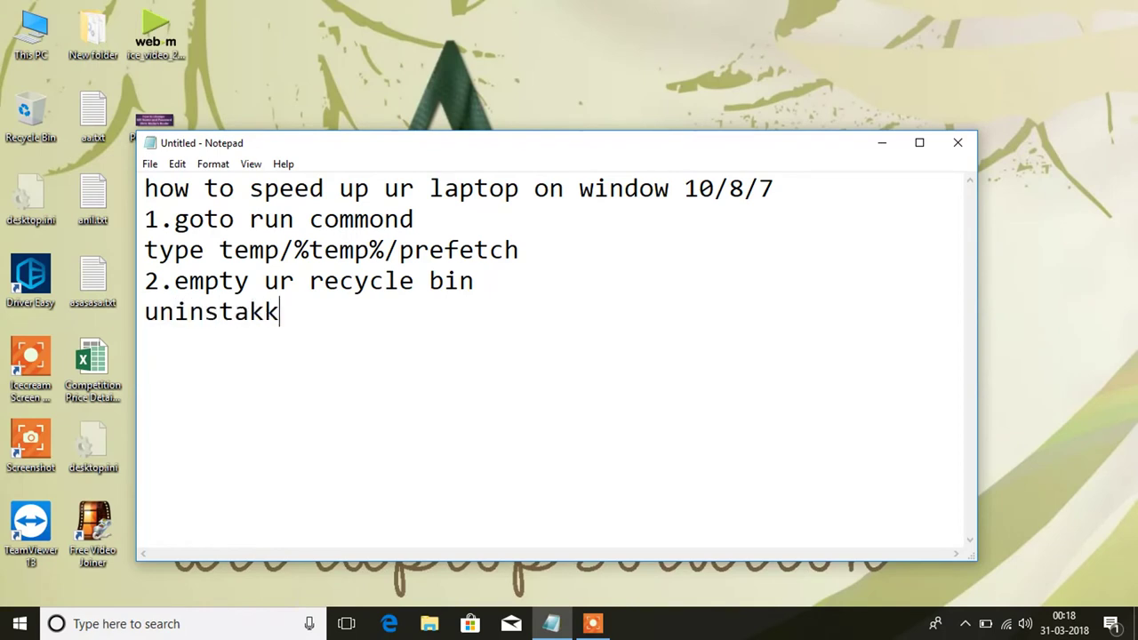
key(BackSpace)
key(BackSpace)
text(ll defuk)
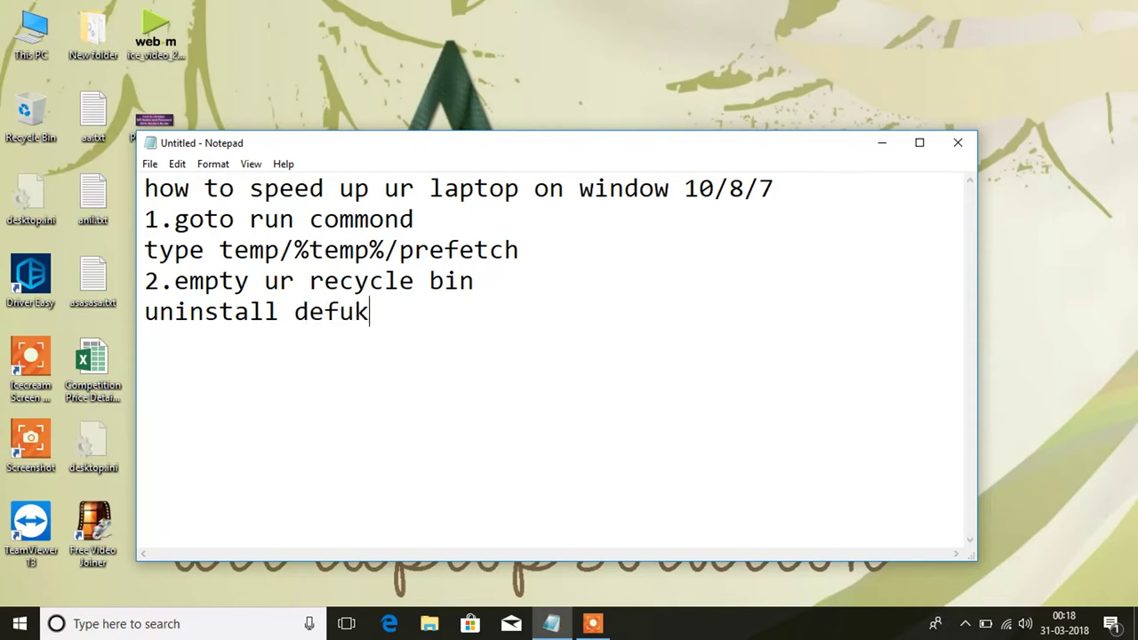
key(BackSpace)
key(BackSpace)
text(uninst)
key(BackSpace)
text(lt apps)
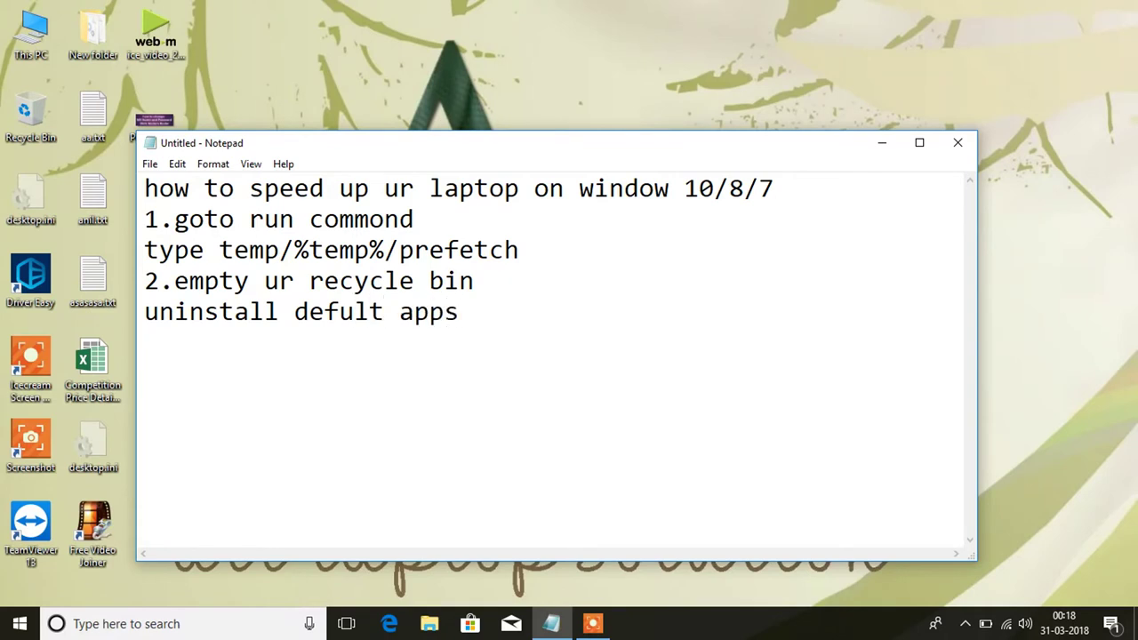
click(882, 142)
Open the Apps & features list in Windows Settings, starting from the desktop's Personalize settings.
right_click(663, 142)
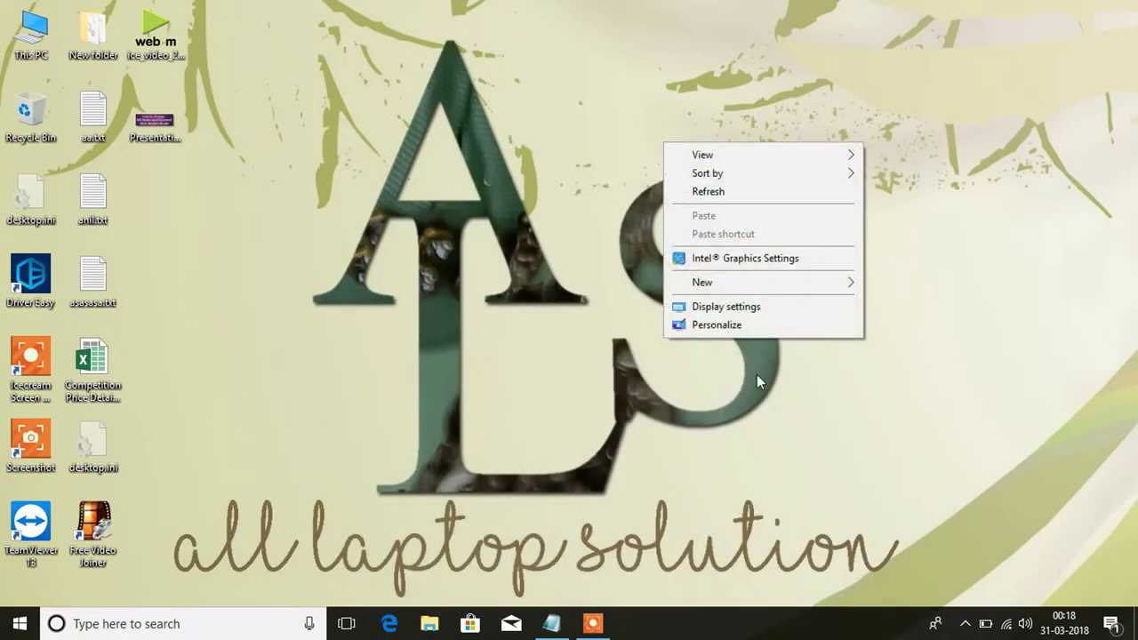
click(717, 326)
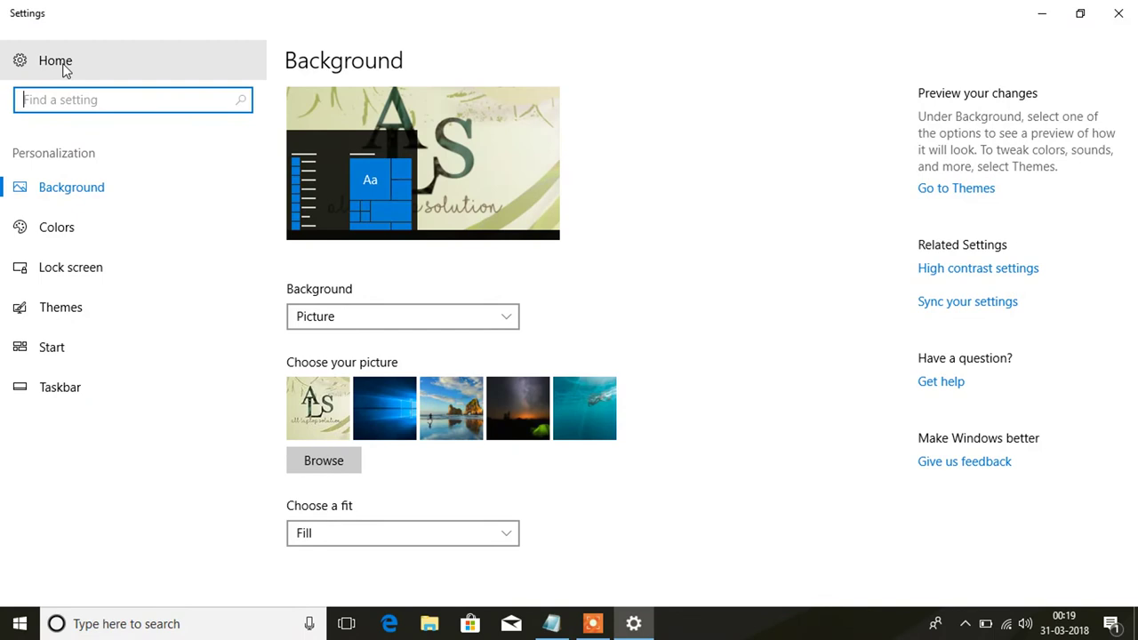
click(64, 69)
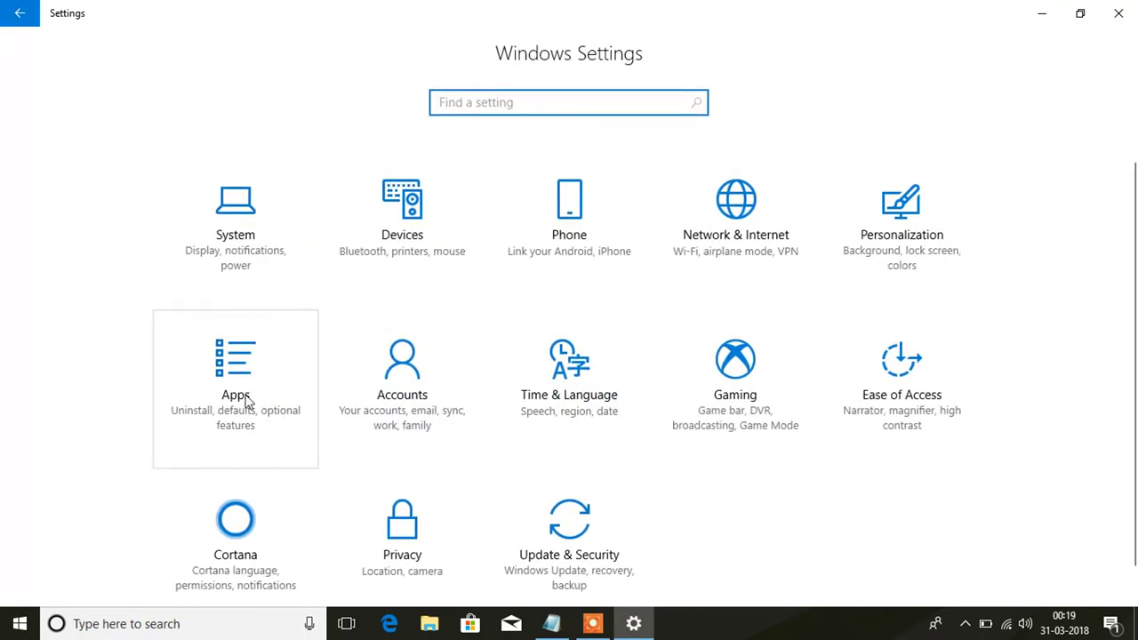
click(249, 395)
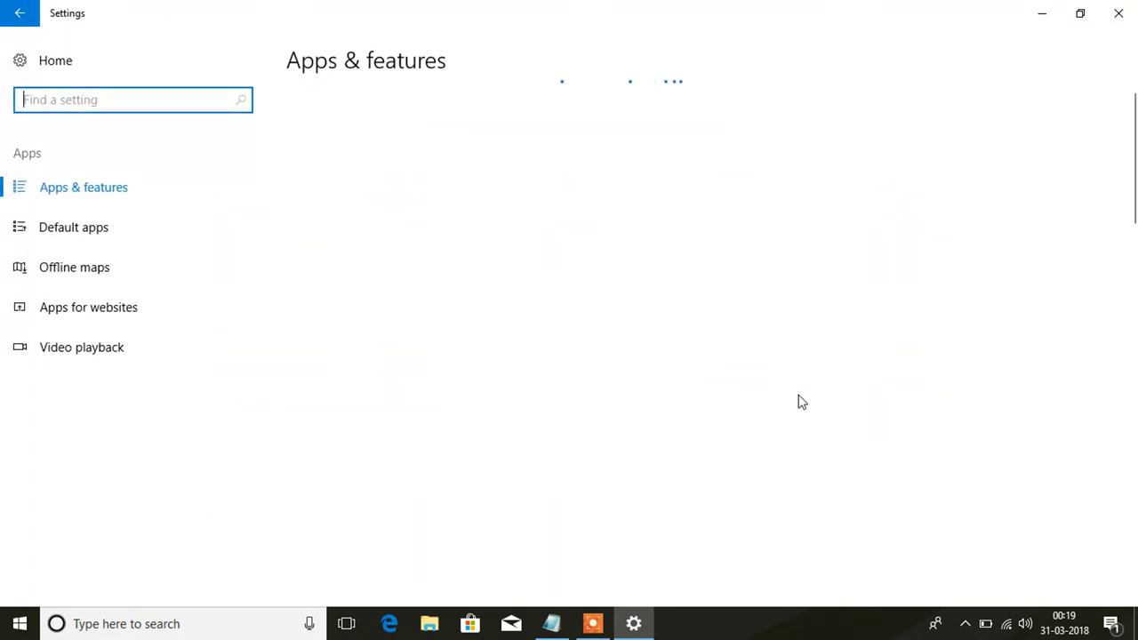
Uninstall the Xbox Live app from the installed apps list and confirm its removal.
scroll(799, 402, down, 15)
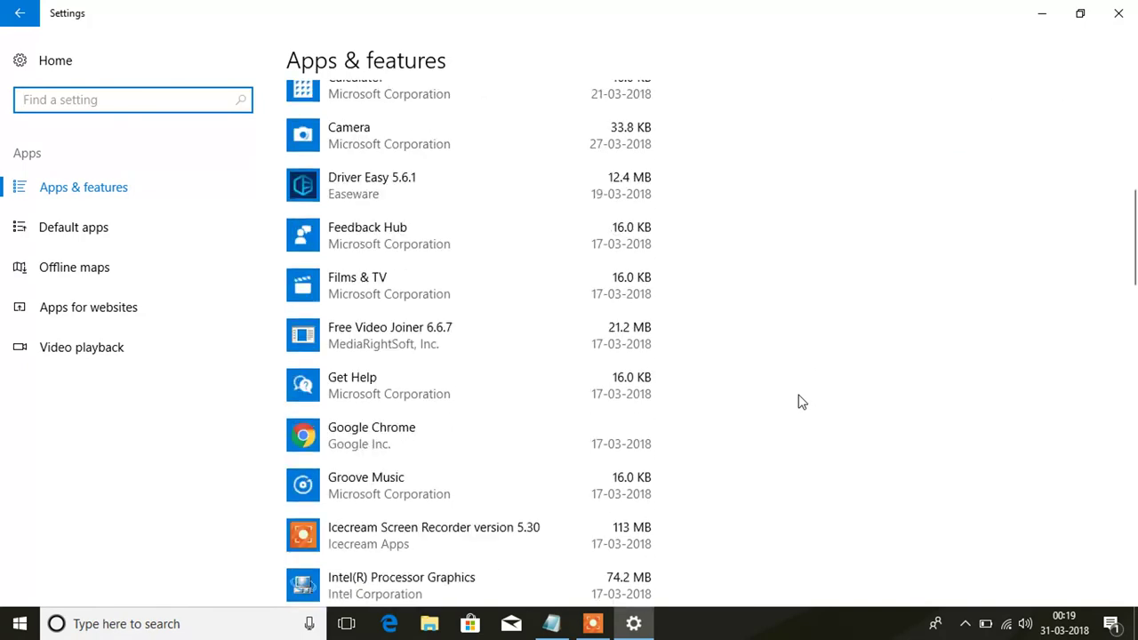
scroll(798, 402, down, 12)
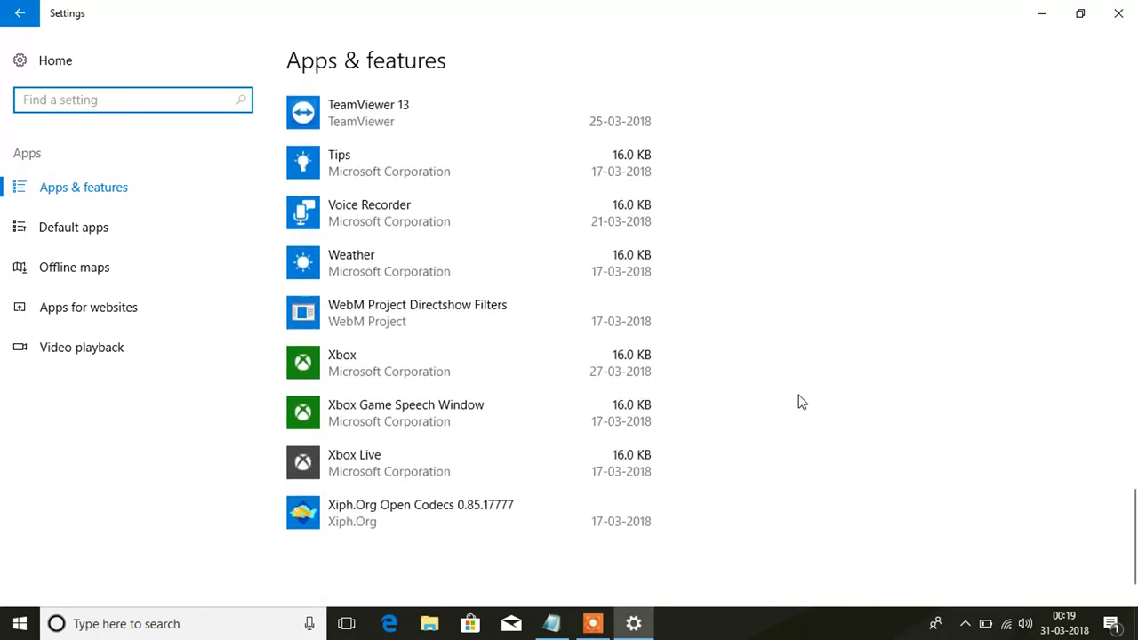
click(504, 504)
click(448, 447)
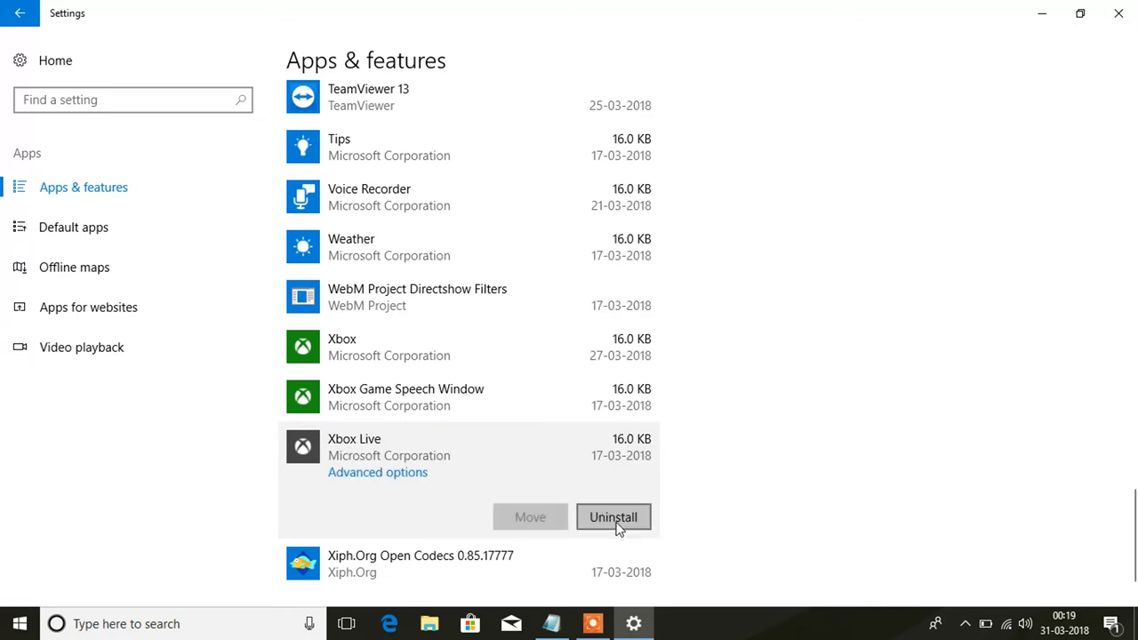
click(616, 520)
click(688, 486)
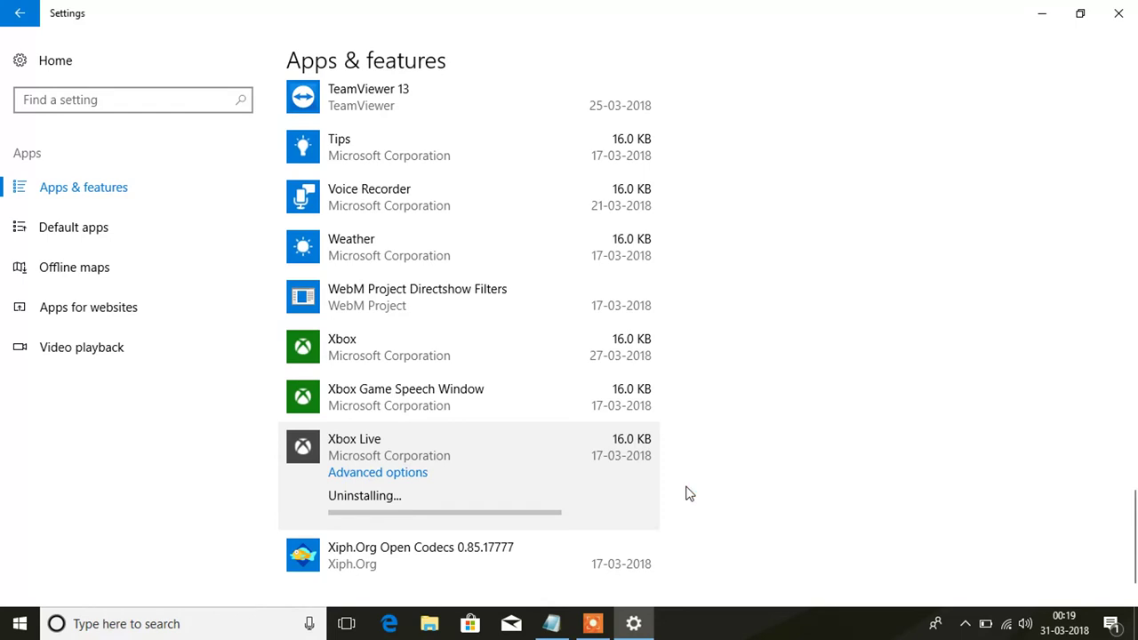
Uninstall the Skype app from the installed apps list and confirm its removal.
scroll(725, 459, down, 1)
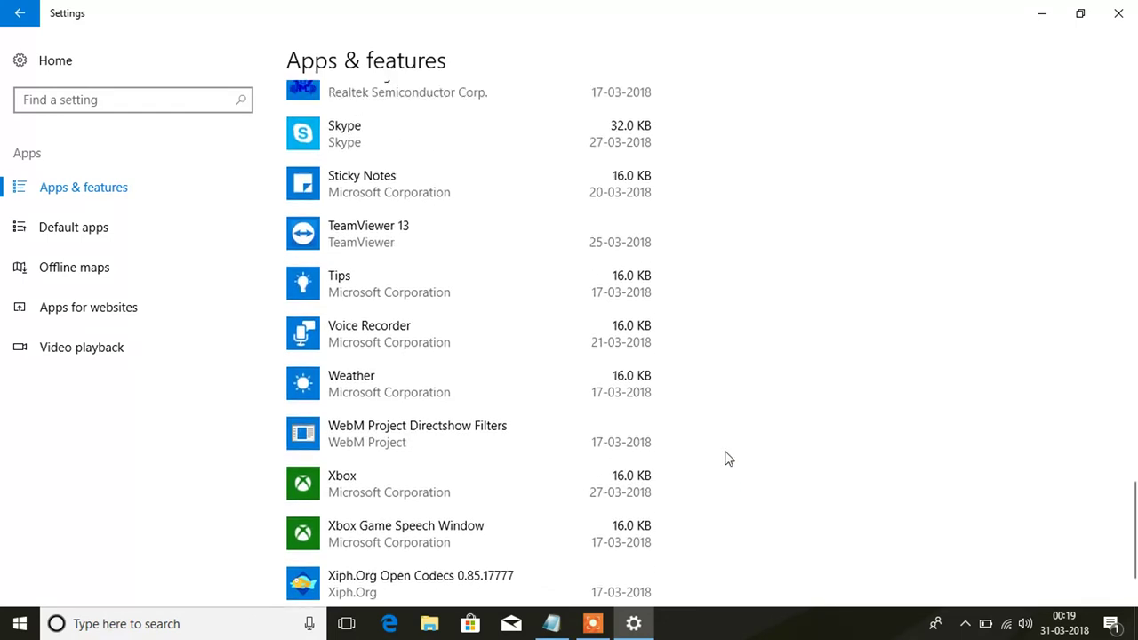
scroll(725, 459, up, 2)
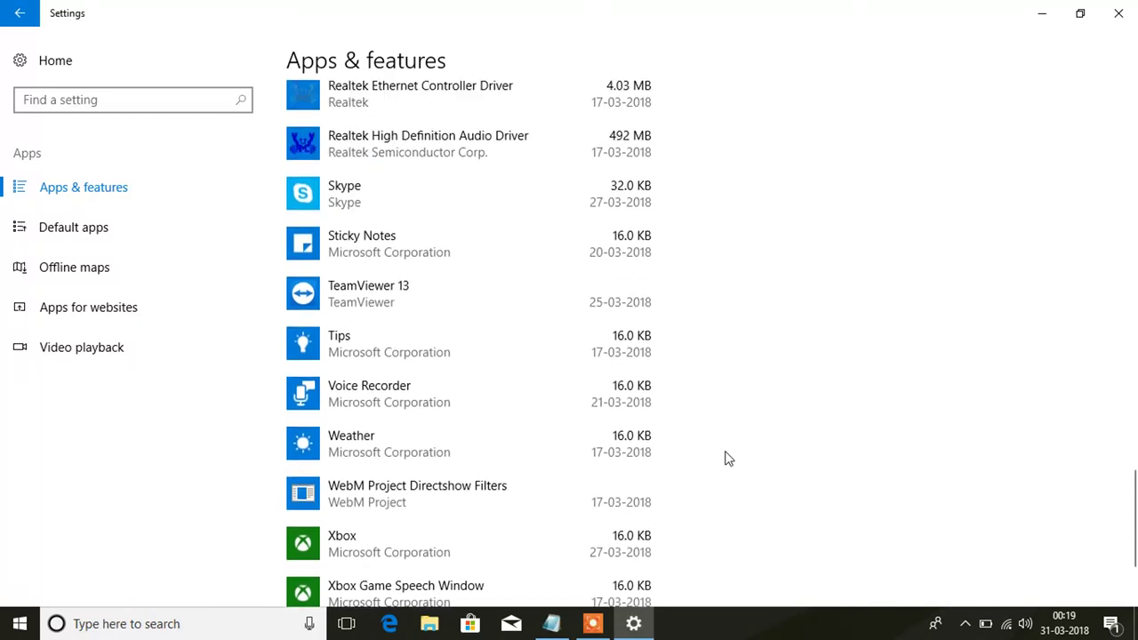
click(565, 174)
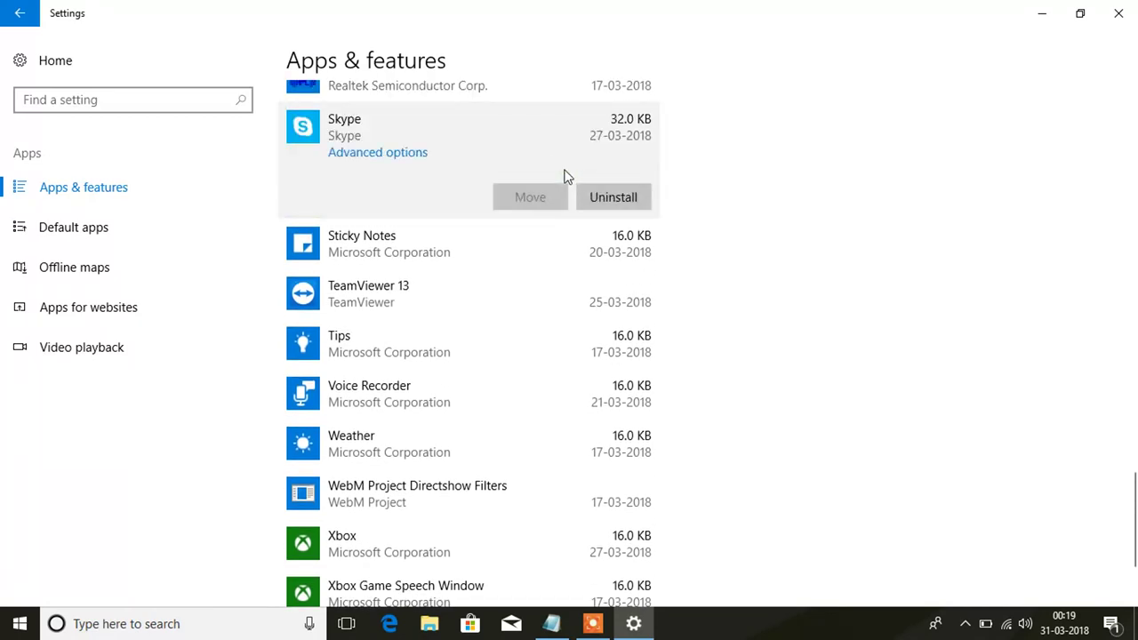
click(613, 198)
click(687, 156)
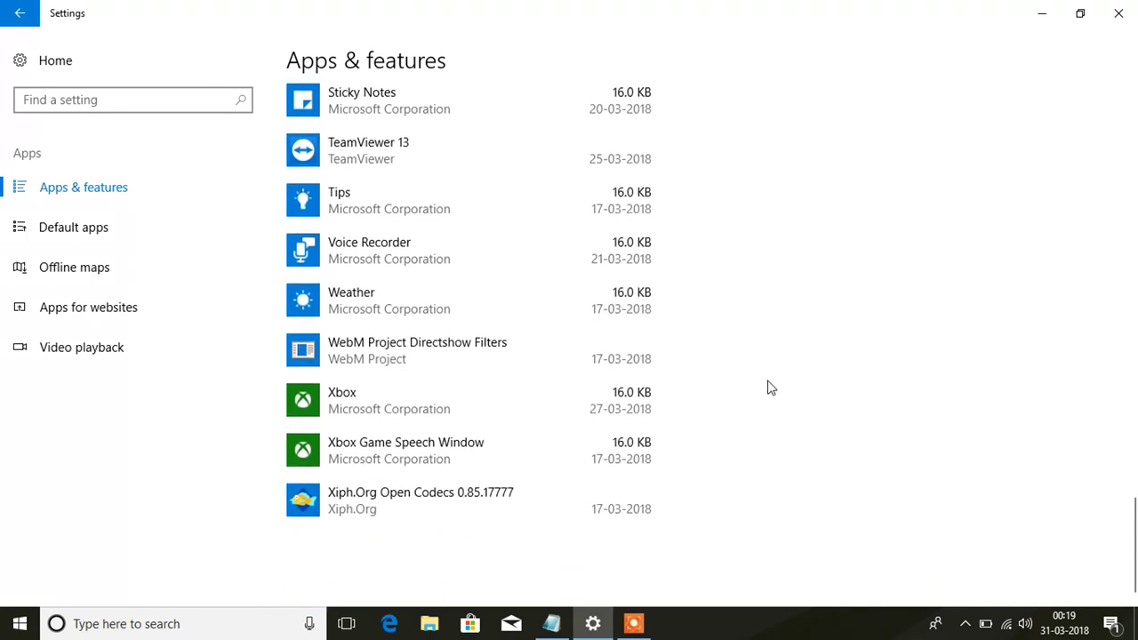
Uninstall the Print 3D app from the installed apps list and confirm its removal.
scroll(771, 389, up, 5)
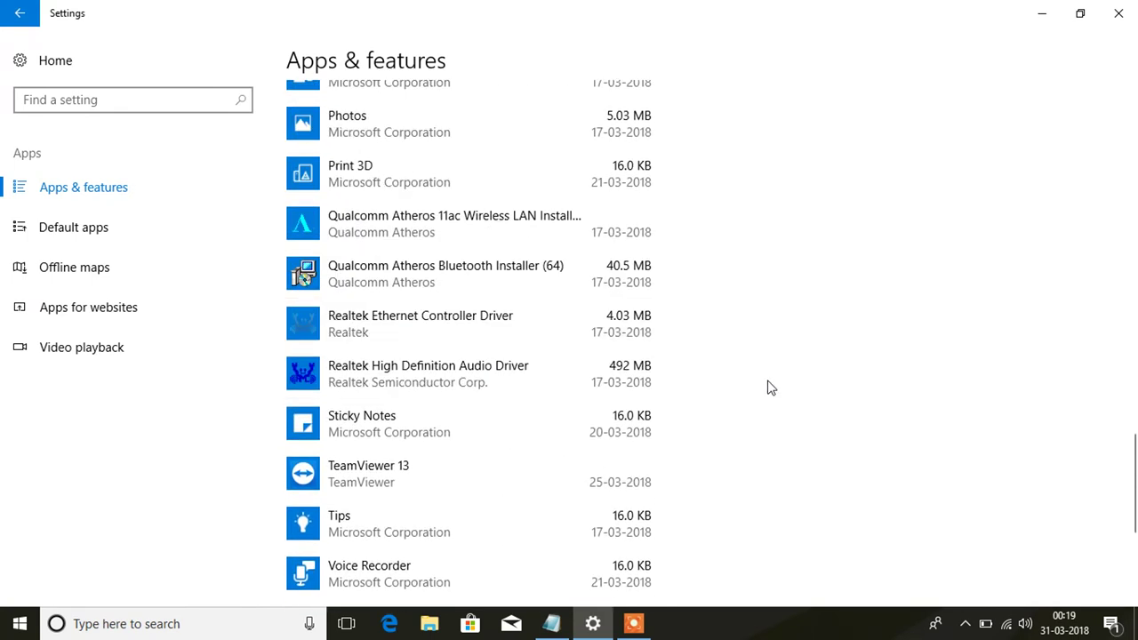
scroll(768, 386, up, 2)
scroll(767, 386, down, 5)
scroll(767, 386, up, 5)
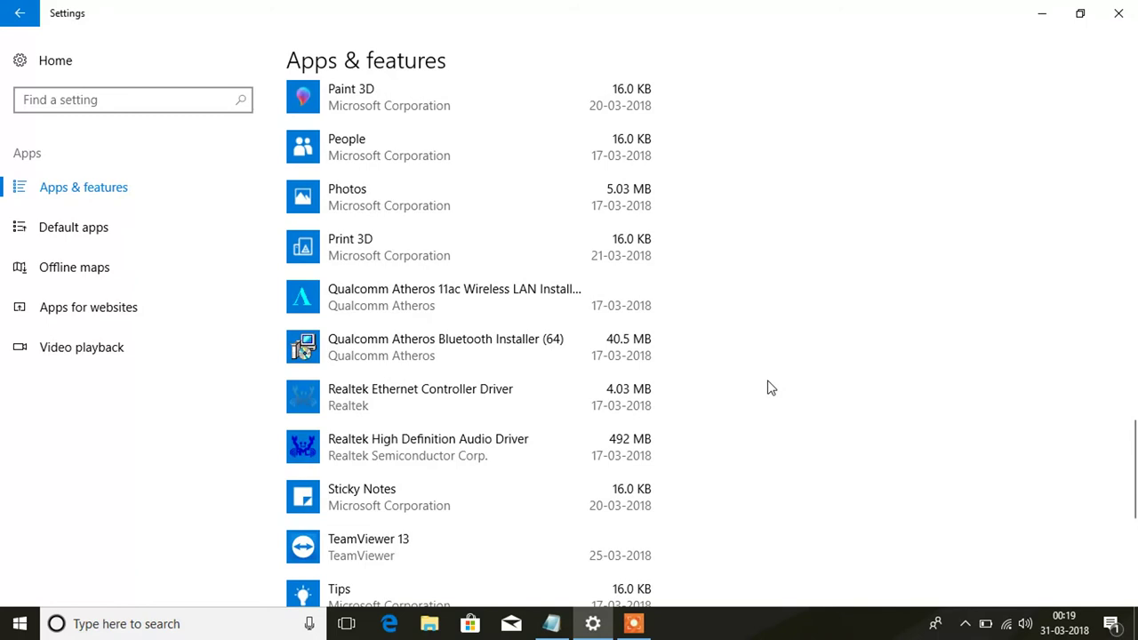
click(610, 220)
click(610, 251)
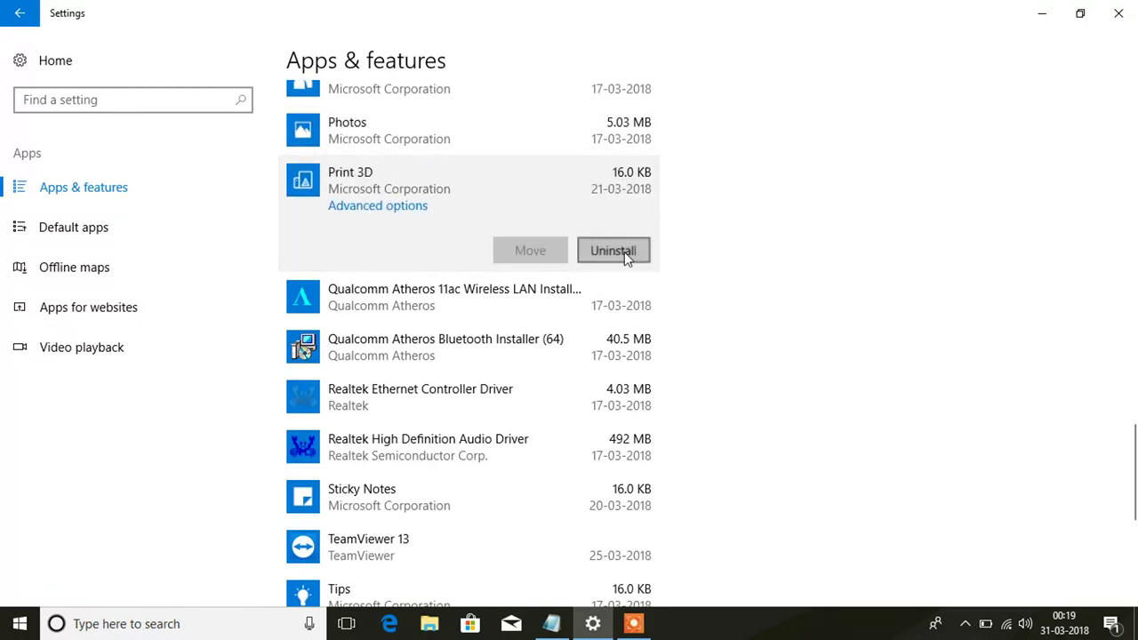
click(625, 252)
click(685, 212)
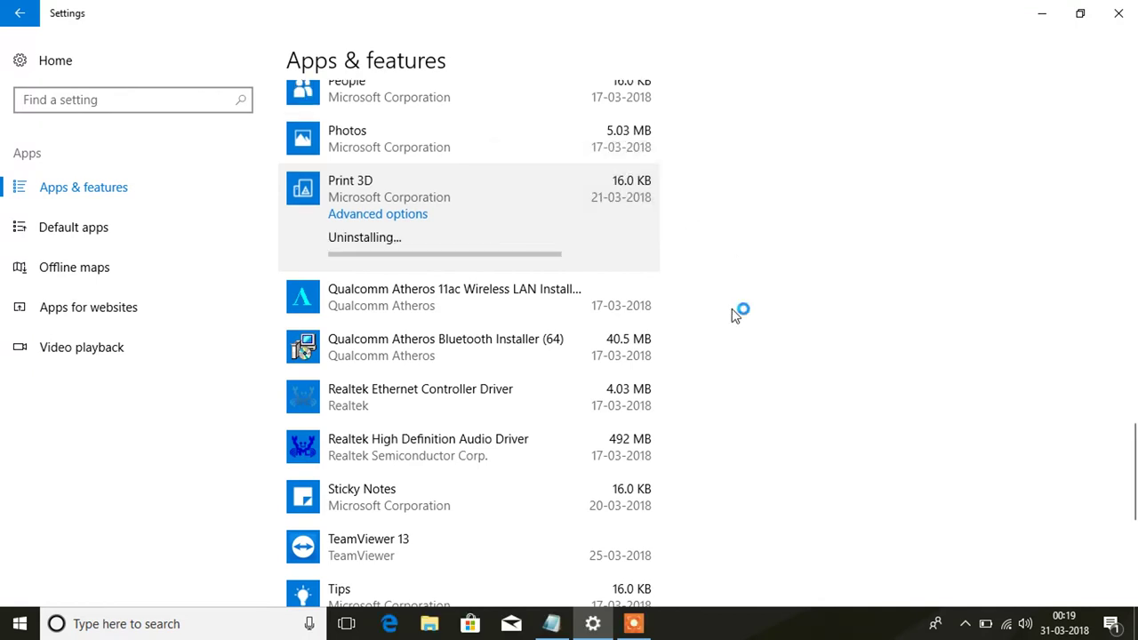
Uninstall the Weather app from the installed apps list and confirm its removal.
scroll(735, 315, down, 1)
scroll(735, 315, down, 3)
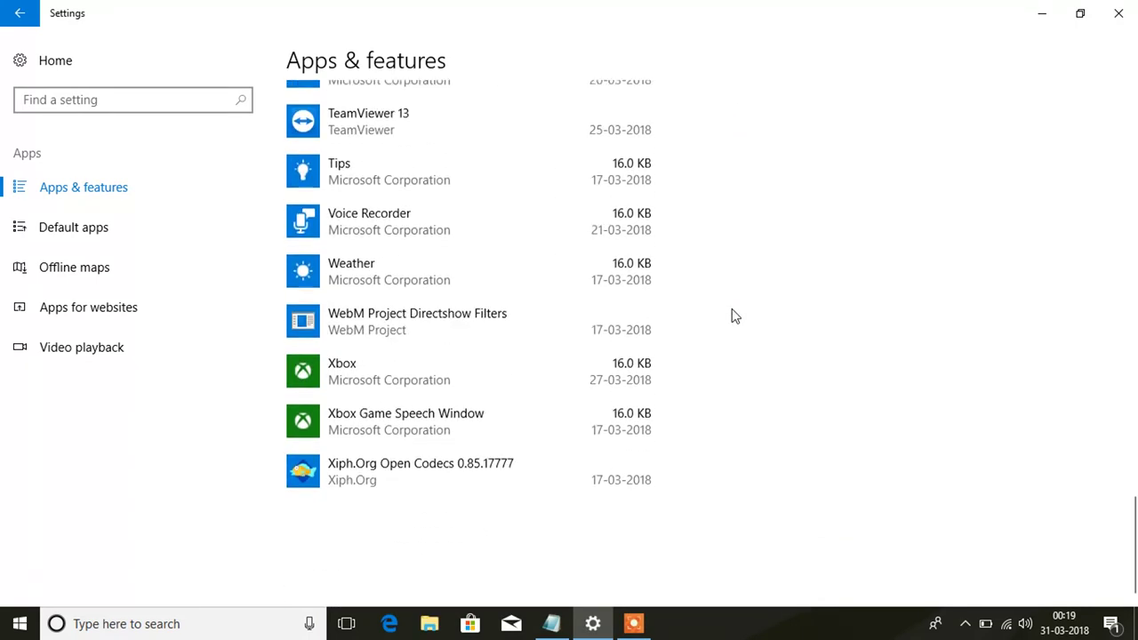
click(602, 305)
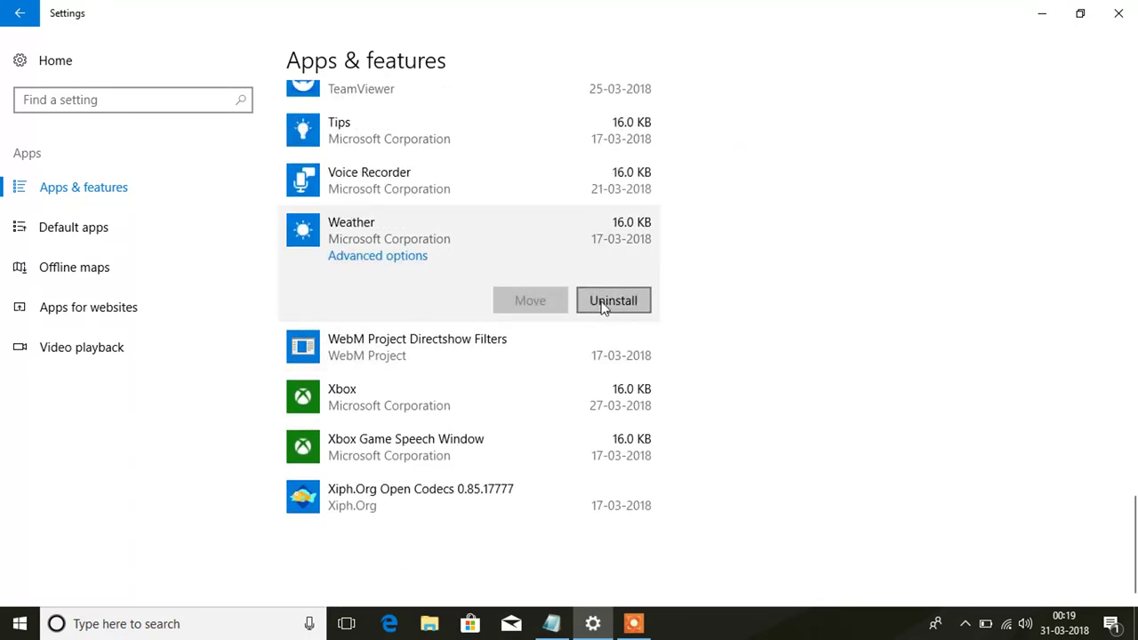
click(602, 305)
click(677, 264)
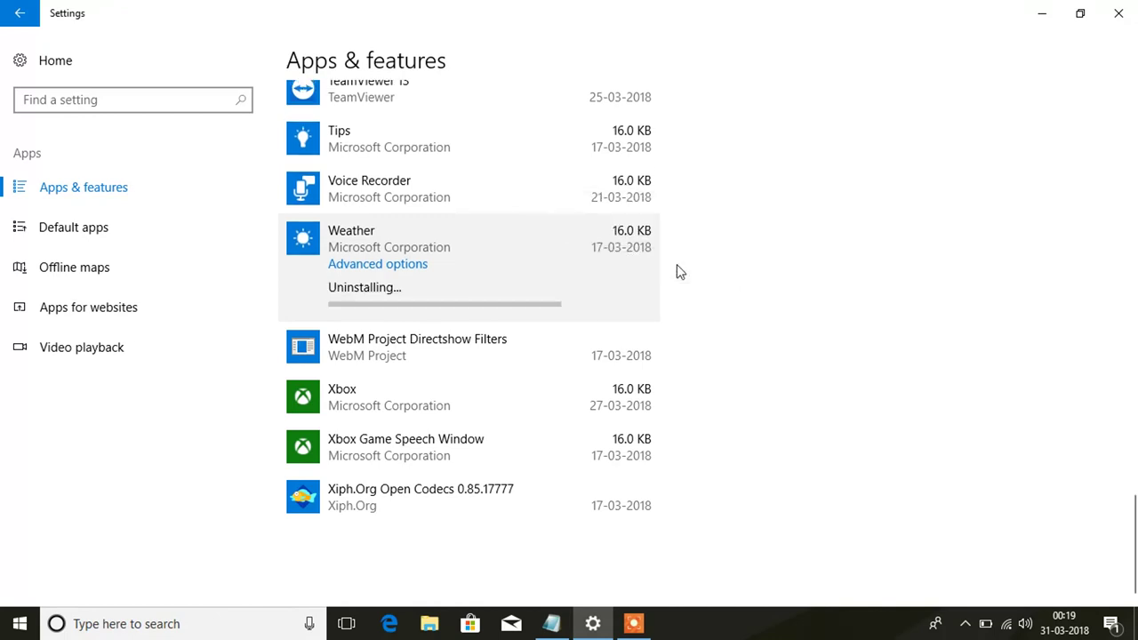
Look over the remaining installed apps, then minimize Settings and refresh the desktop.
scroll(739, 230, up, 7)
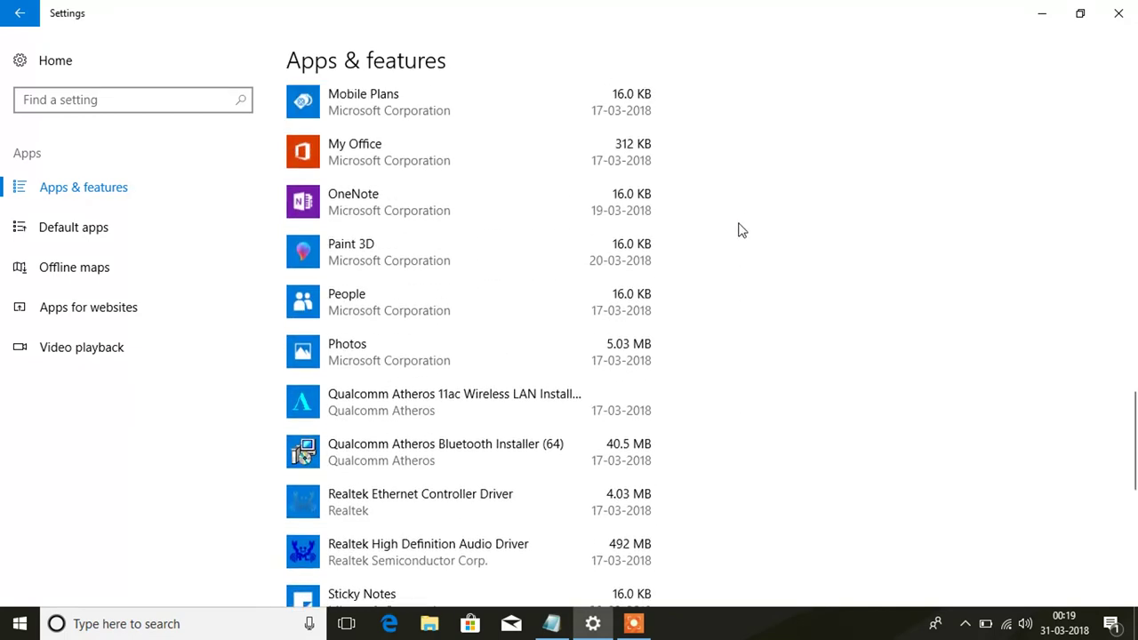
scroll(739, 231, up, 8)
scroll(737, 249, down, 5)
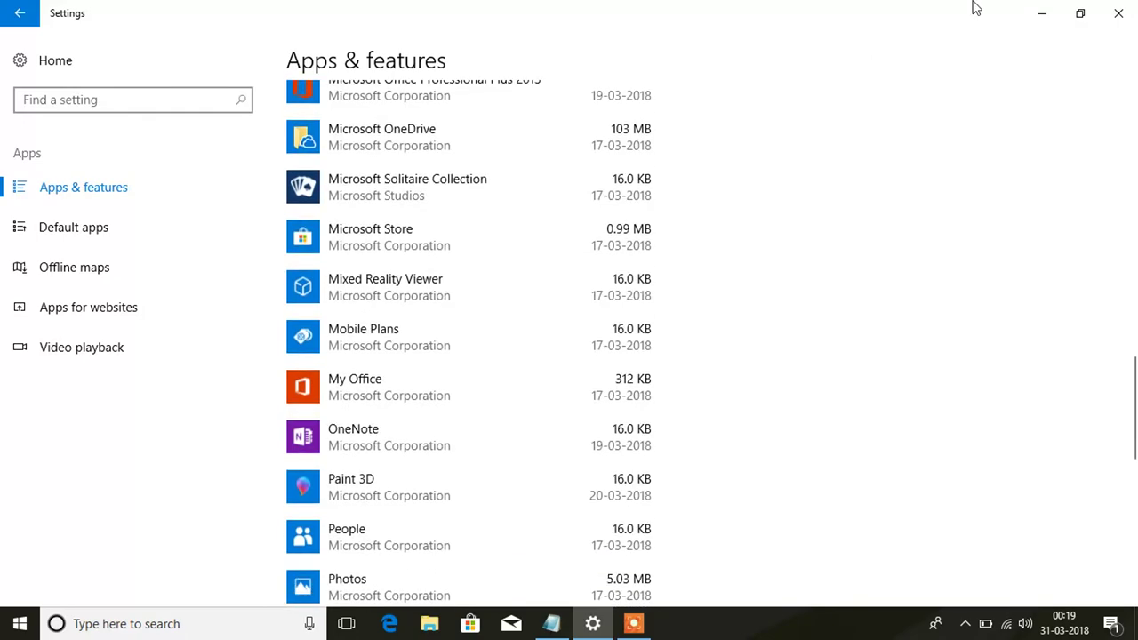
click(1041, 16)
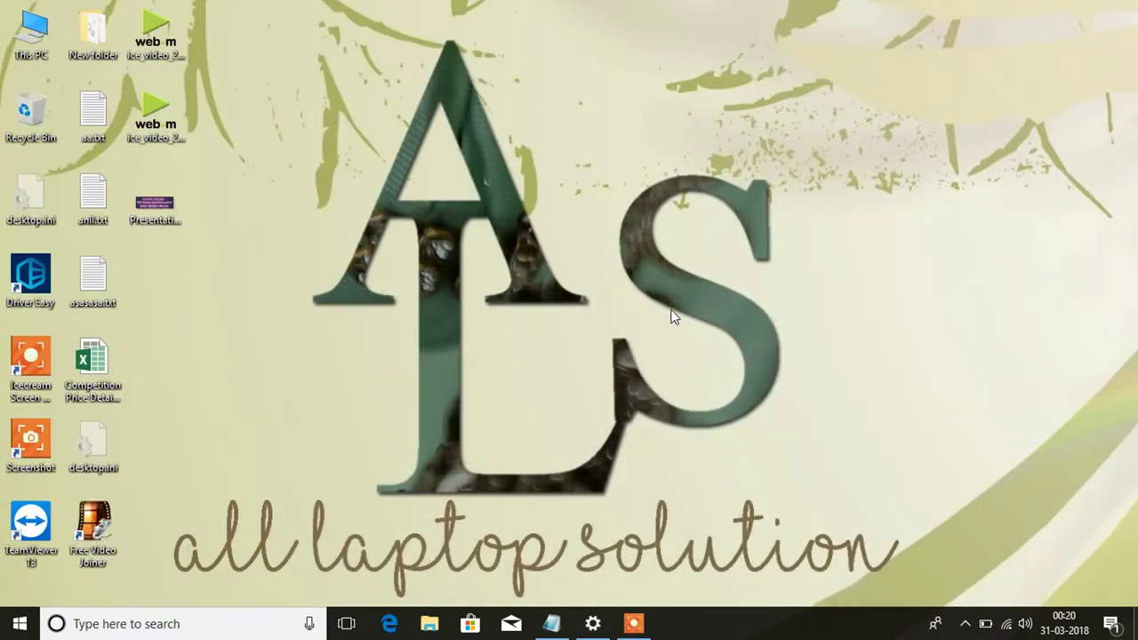
right_click(544, 206)
click(558, 256)
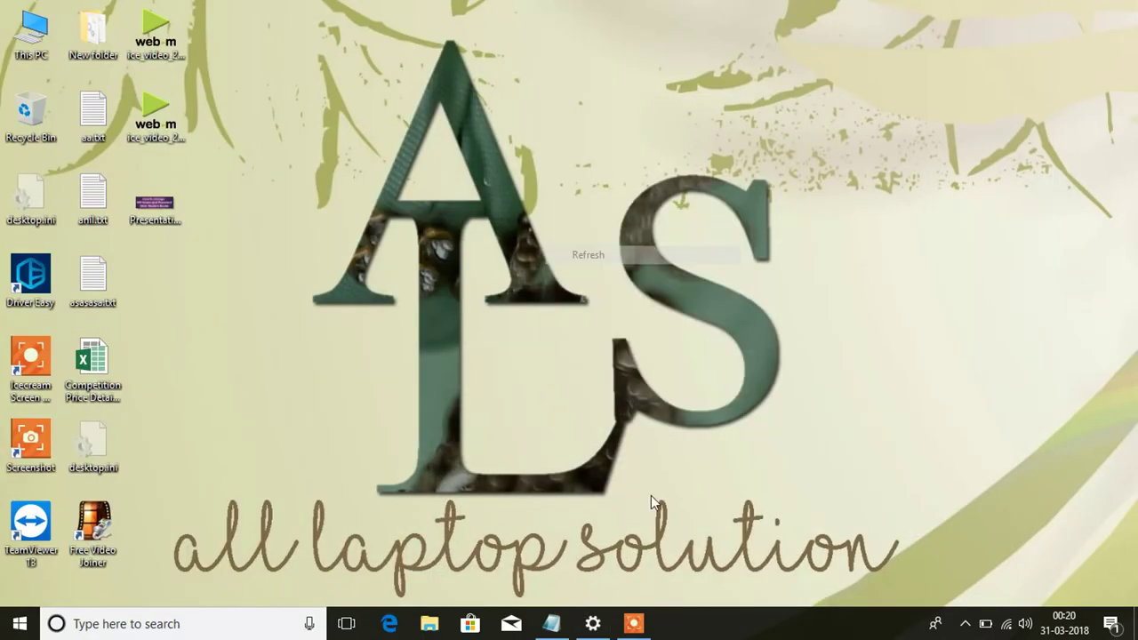
Check the list of steps written in the Notepad note.
click(553, 622)
click(552, 623)
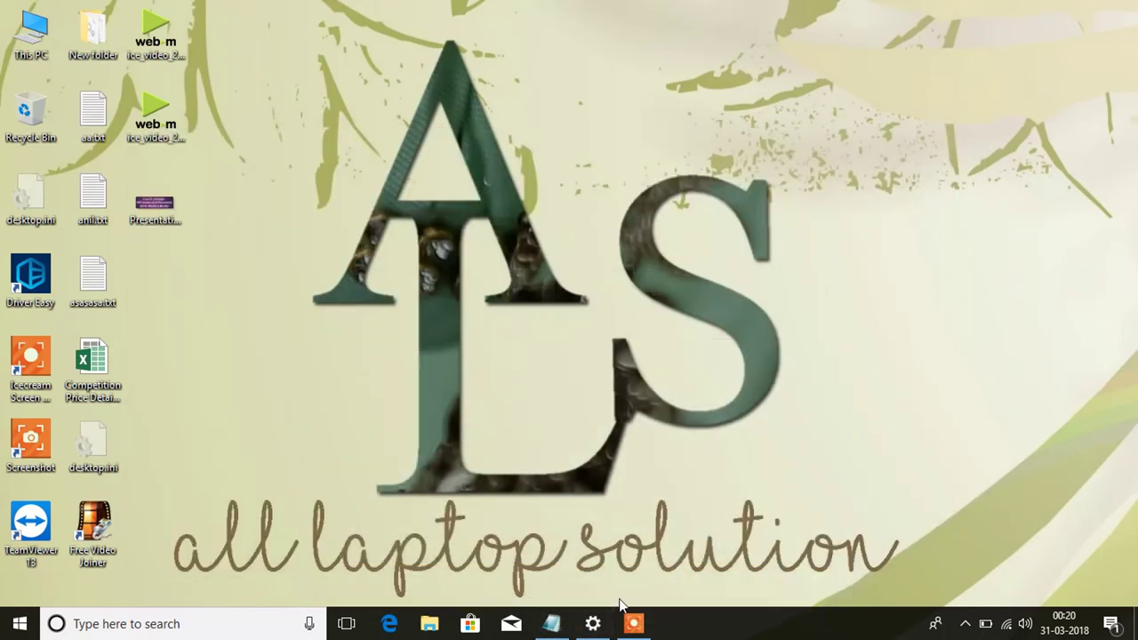
mouse_move(552, 622)
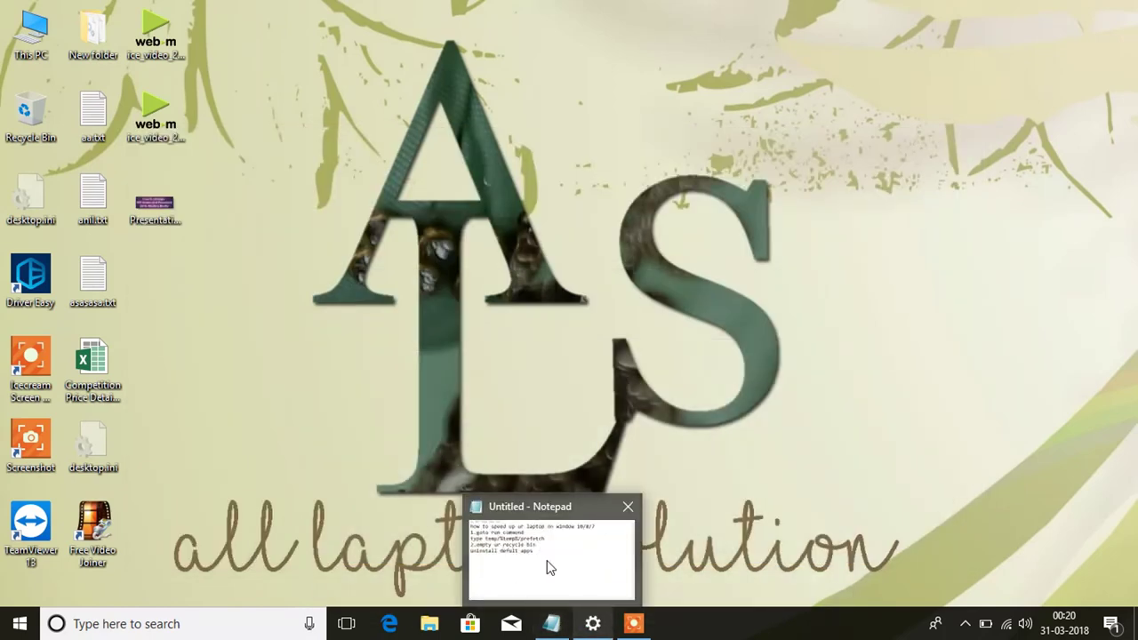
Open the Startup and Recovery settings through the advanced system settings in This PC's properties.
right_click(37, 39)
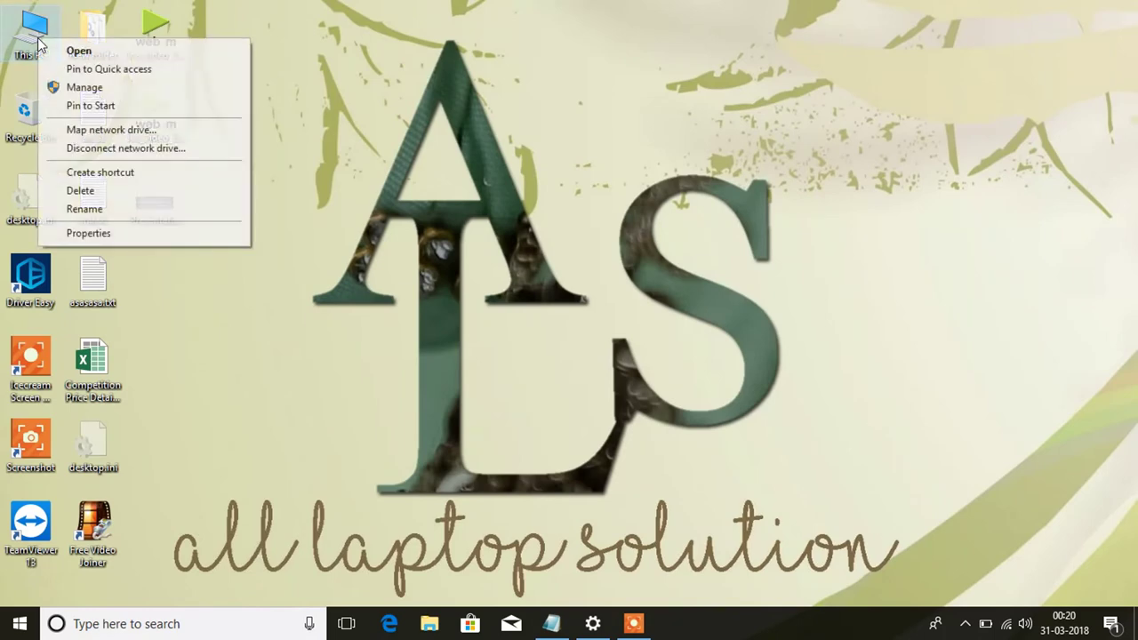
click(127, 236)
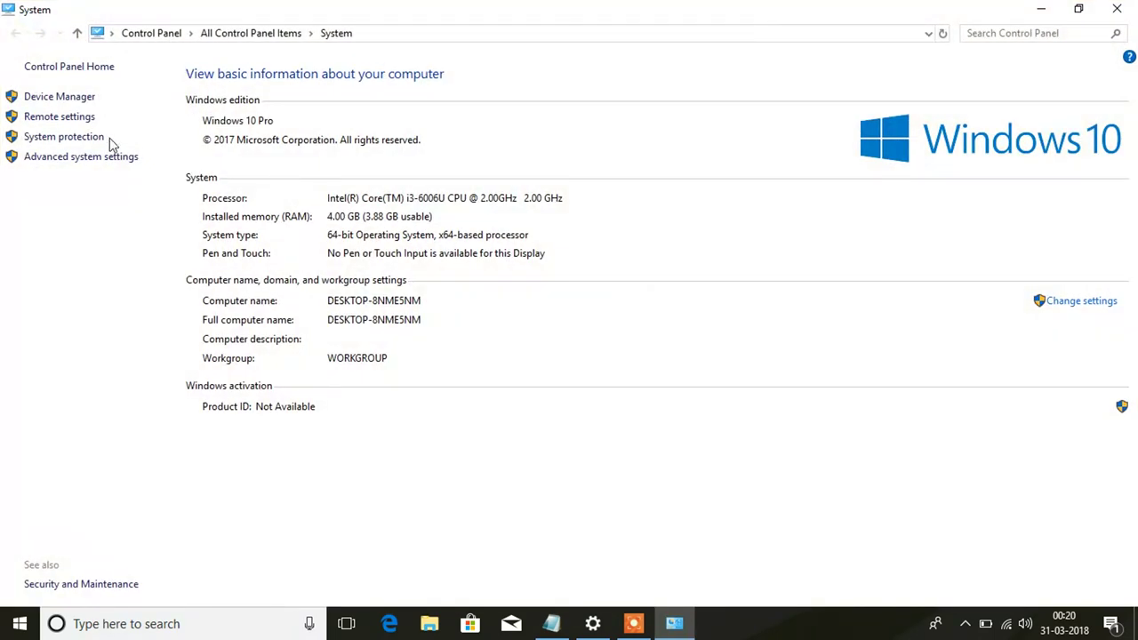
click(117, 160)
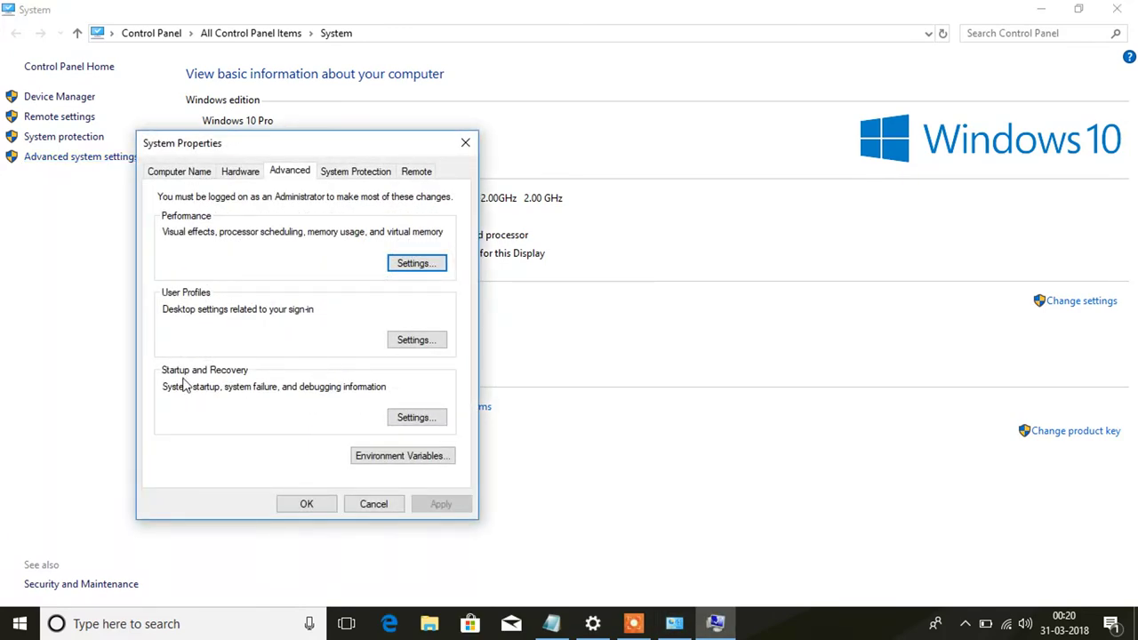
click(405, 422)
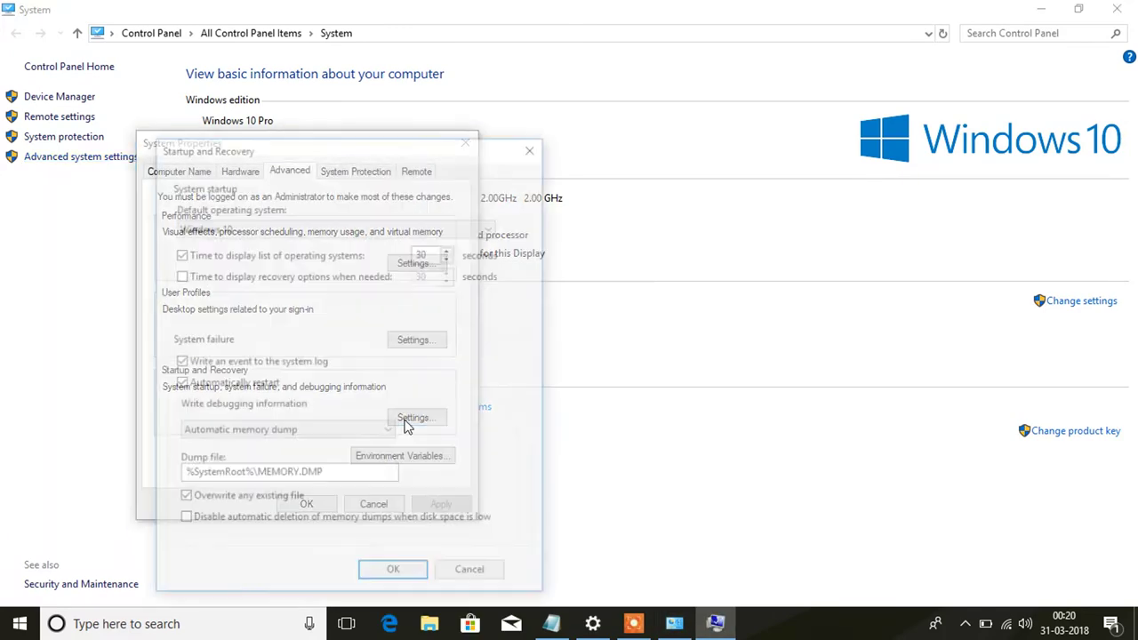
Set the time to display the list of operating systems to 10 seconds and accept both the Startup and Recovery and System Properties dialogs.
click(428, 255)
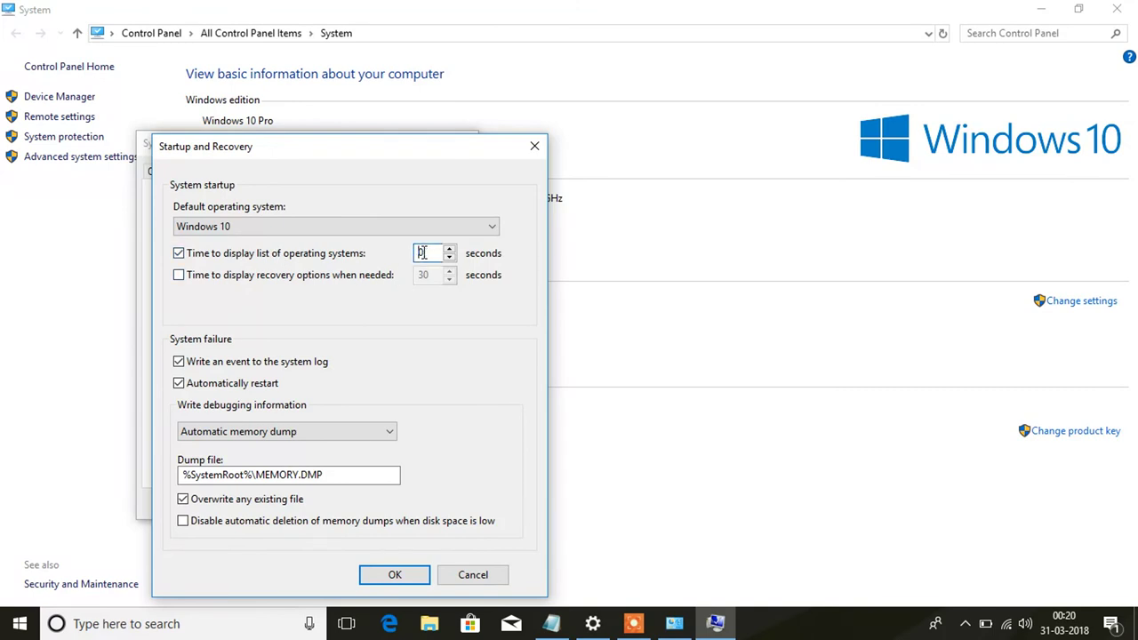
text(1)
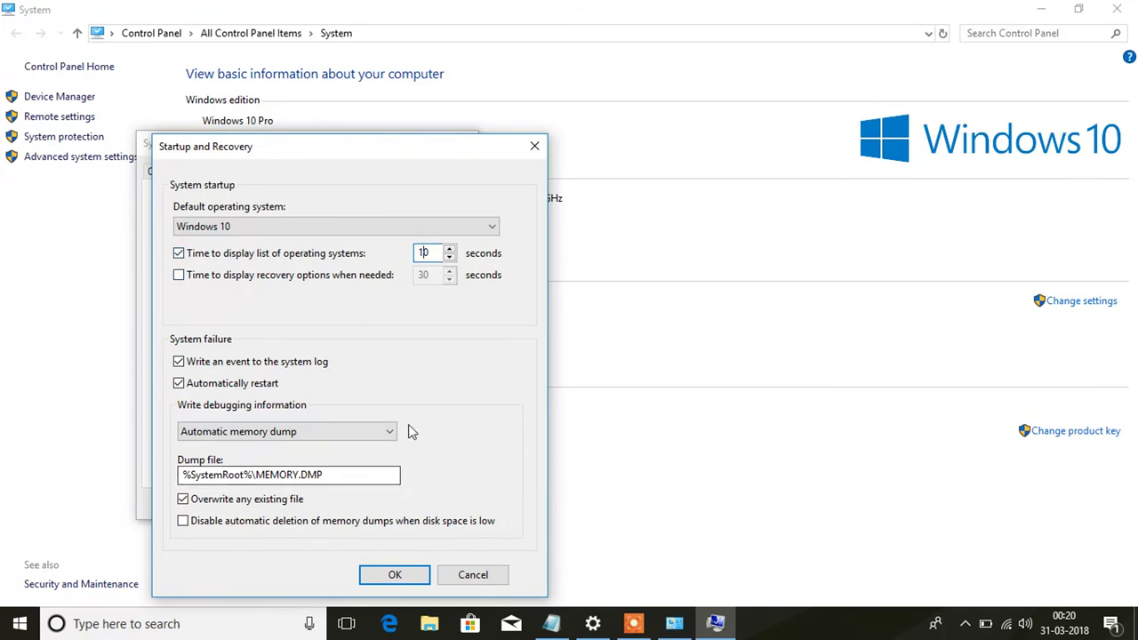
click(354, 432)
click(354, 432)
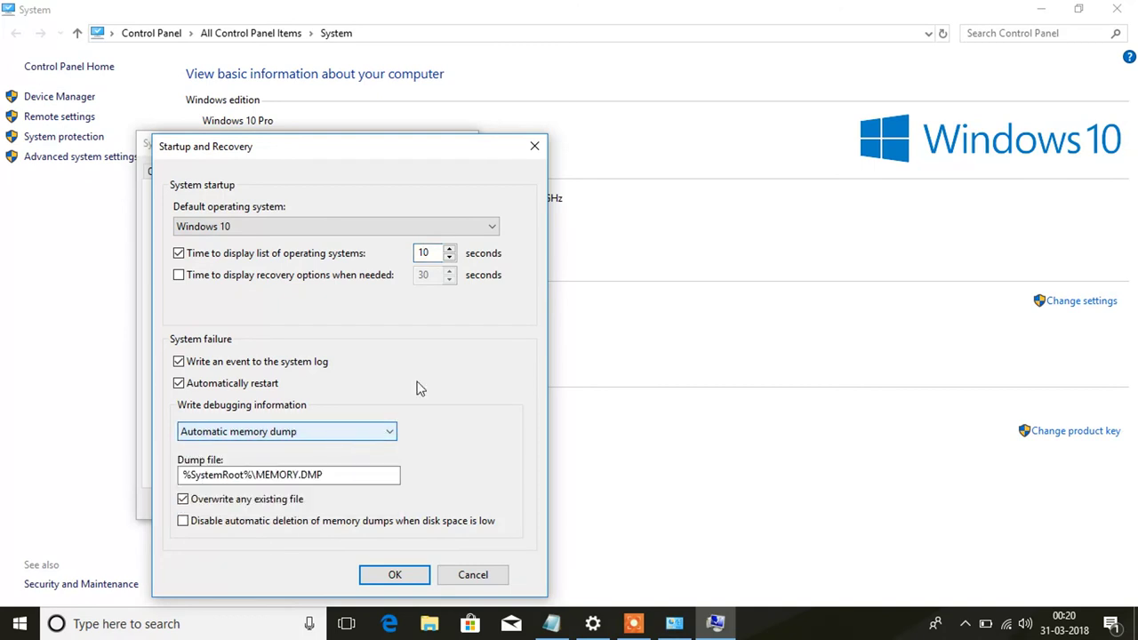
click(412, 573)
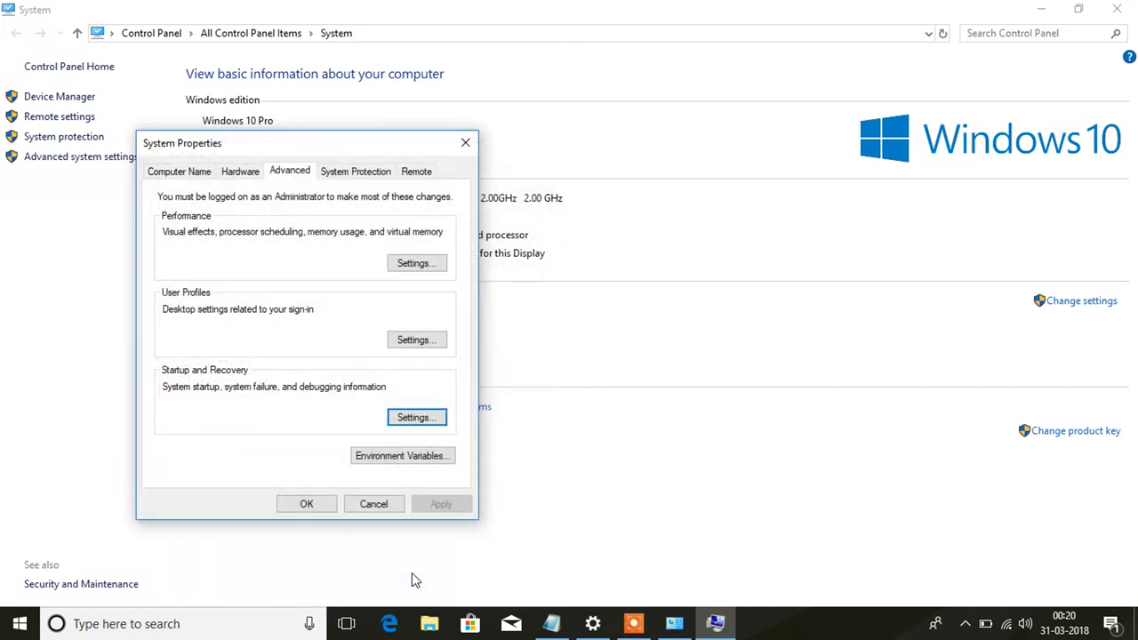
click(295, 505)
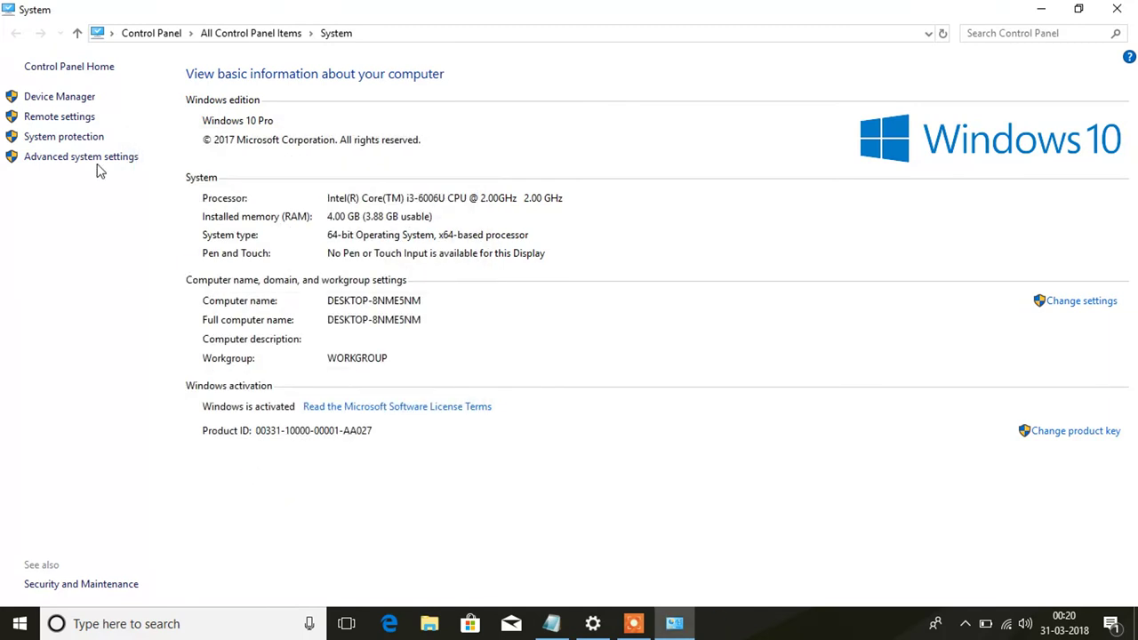
Set the visual effects in the advanced system Performance Options to Adjust for best performance, accept the dialogs and close the System window.
click(94, 156)
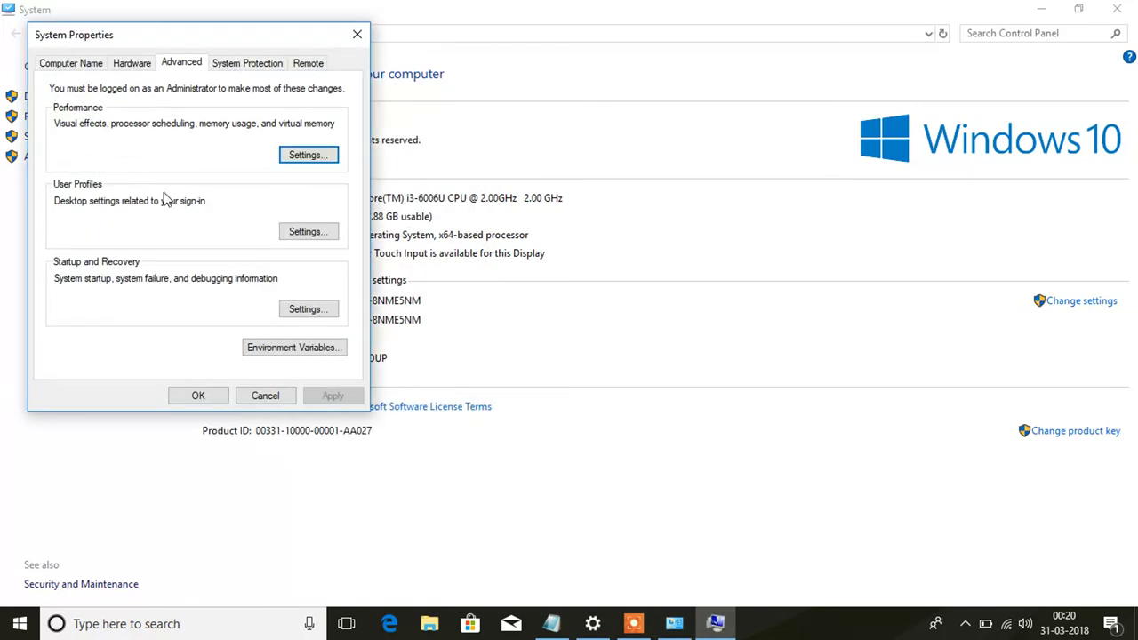
click(317, 161)
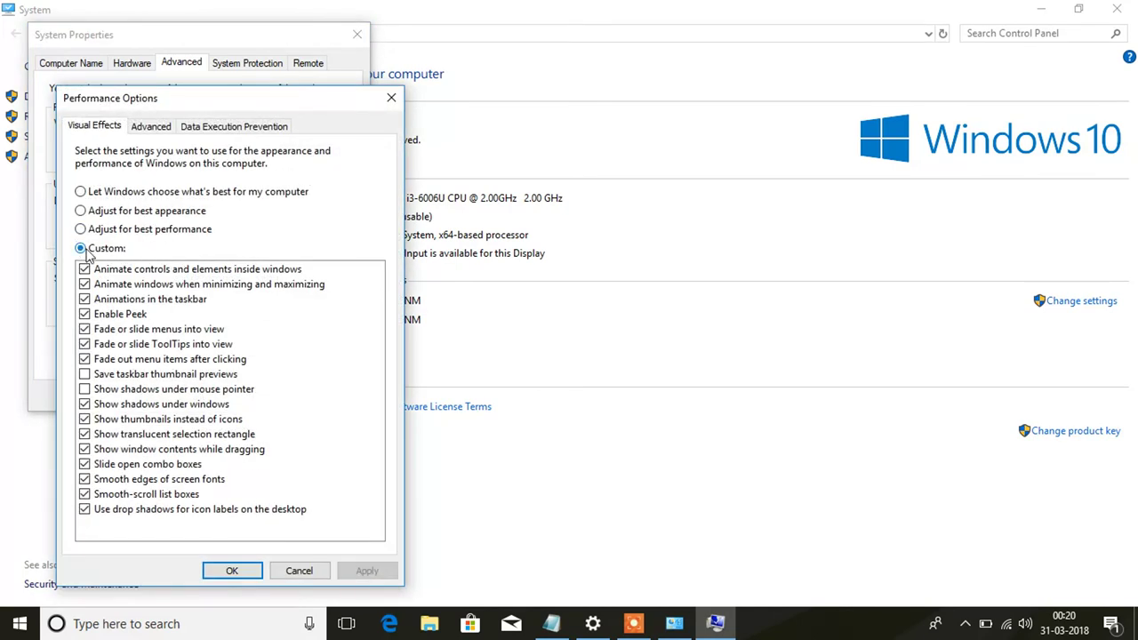
click(130, 233)
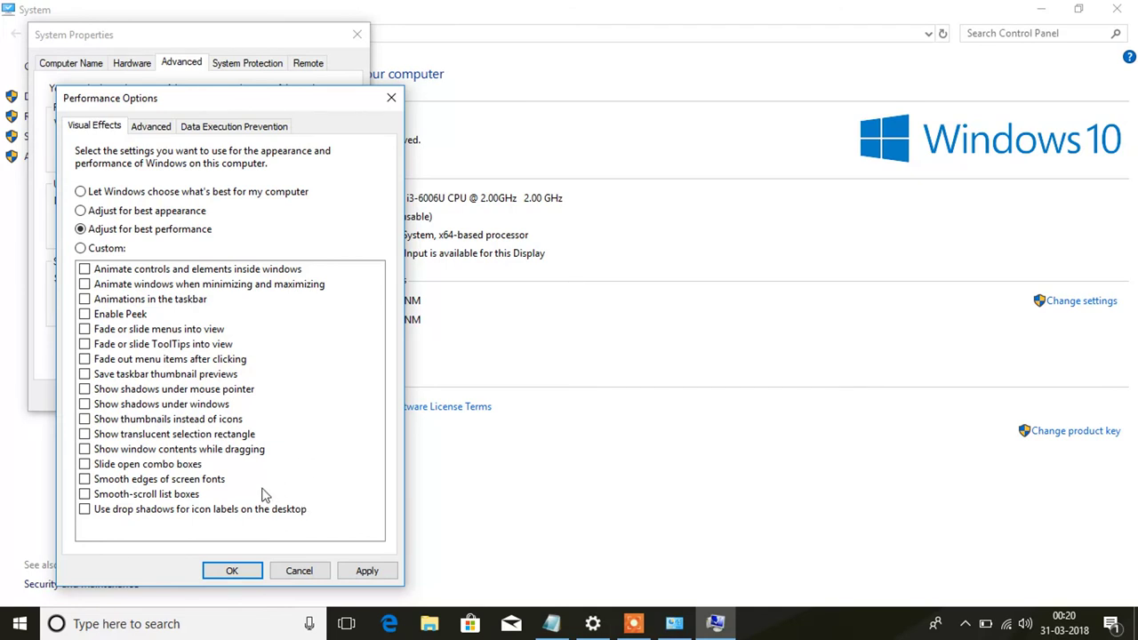
click(364, 570)
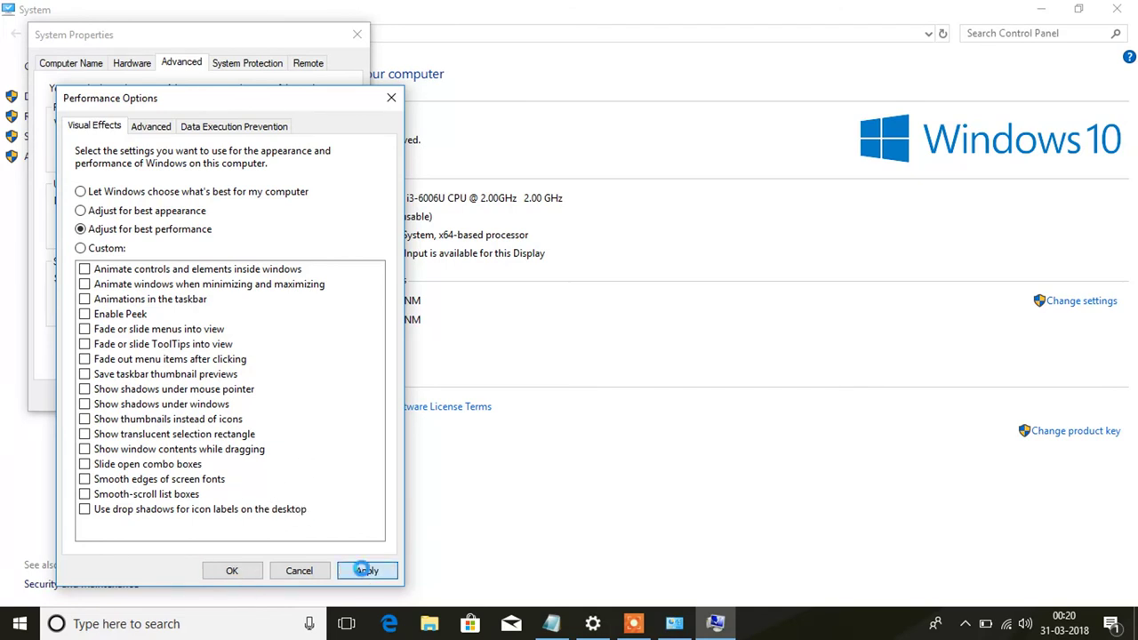
click(232, 569)
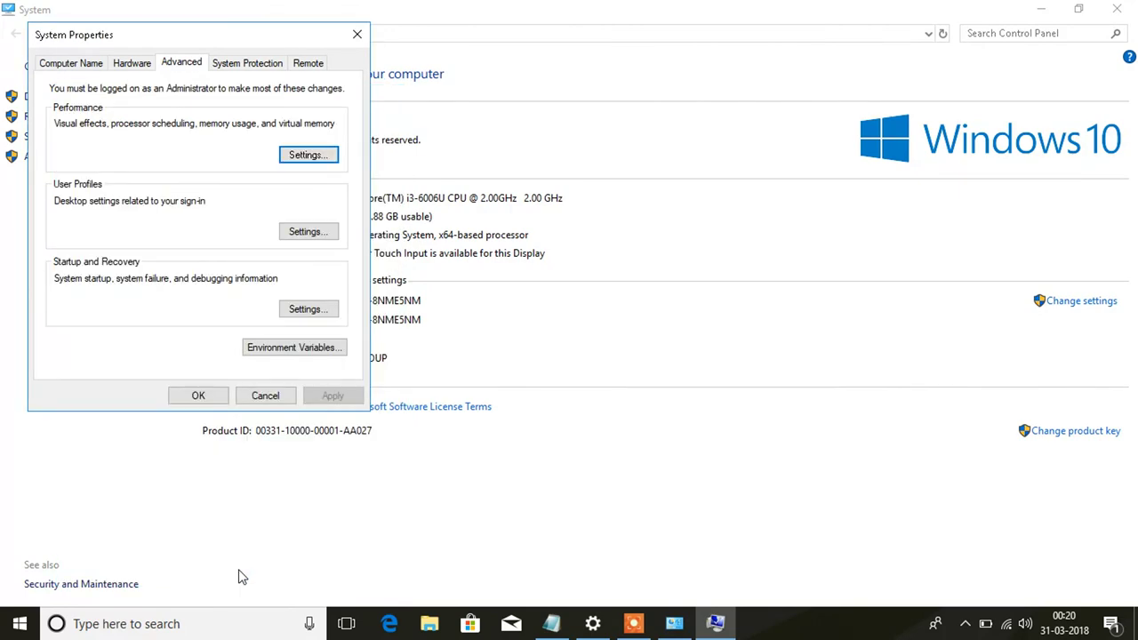
click(204, 400)
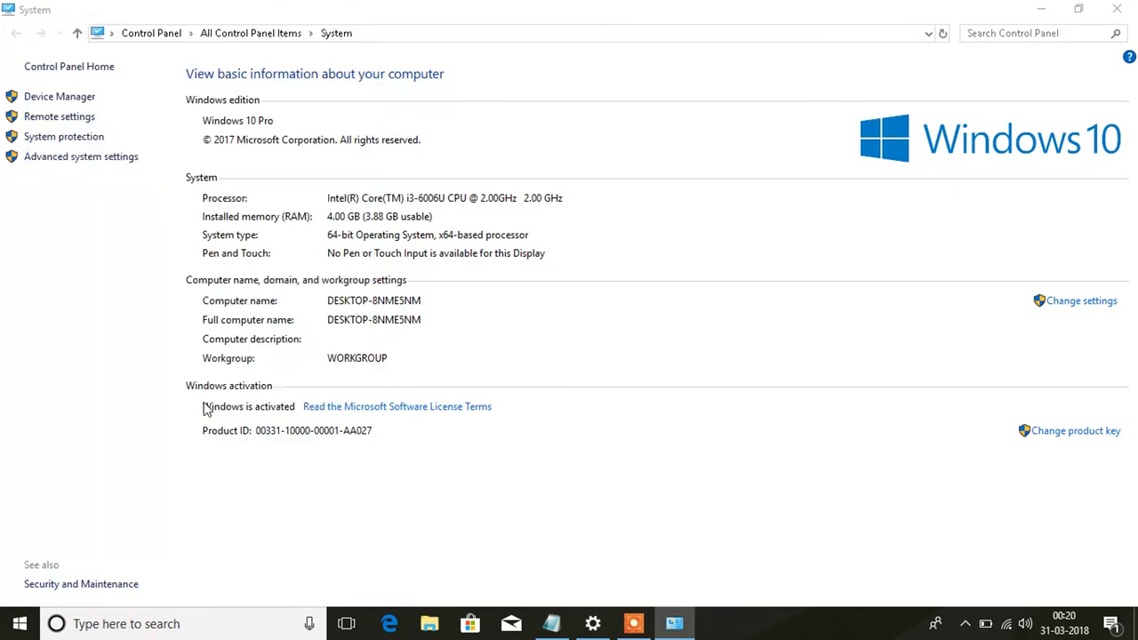
click(1117, 10)
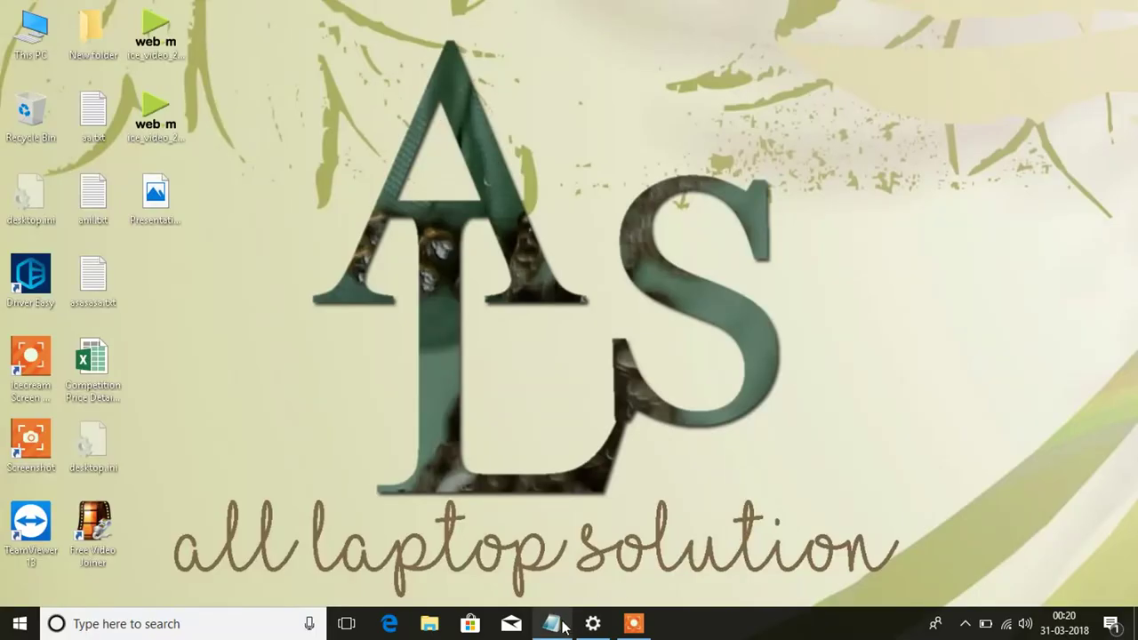
Switch to the Notepad note and add the line "pls restart ur laptop" below the uninstall line.
mouse_move(562, 628)
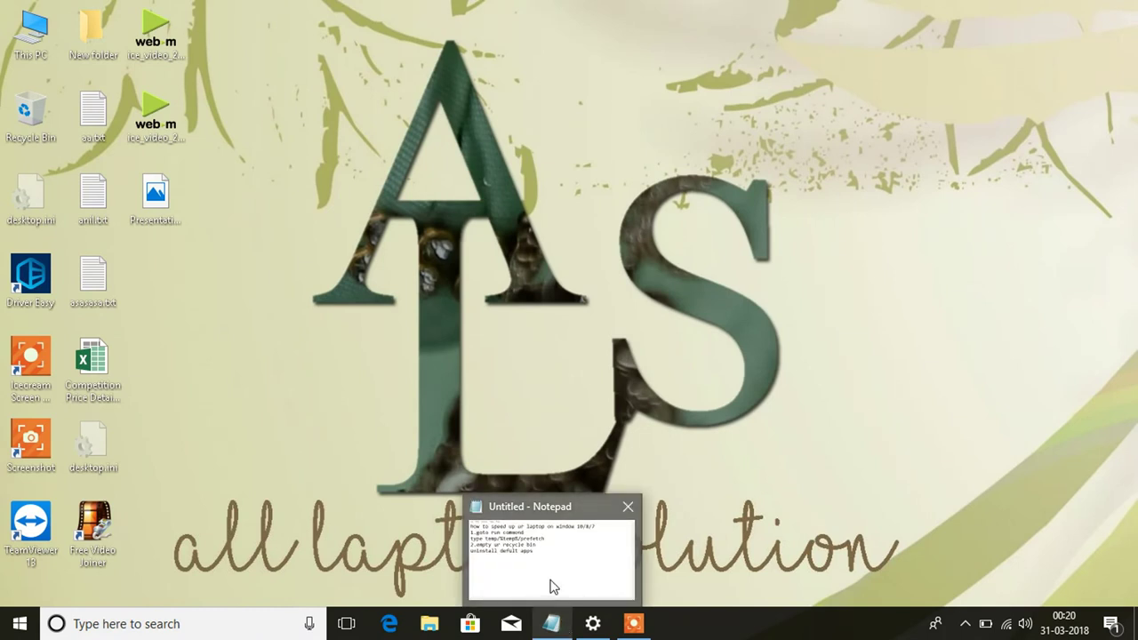
click(550, 583)
text(pls)
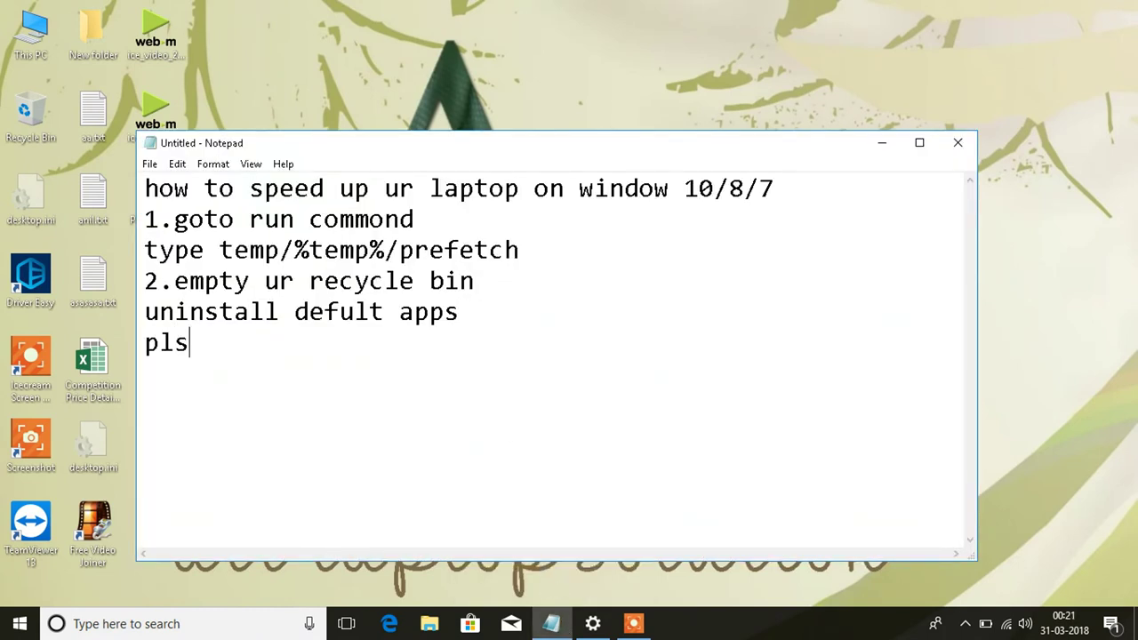
text( resatr)
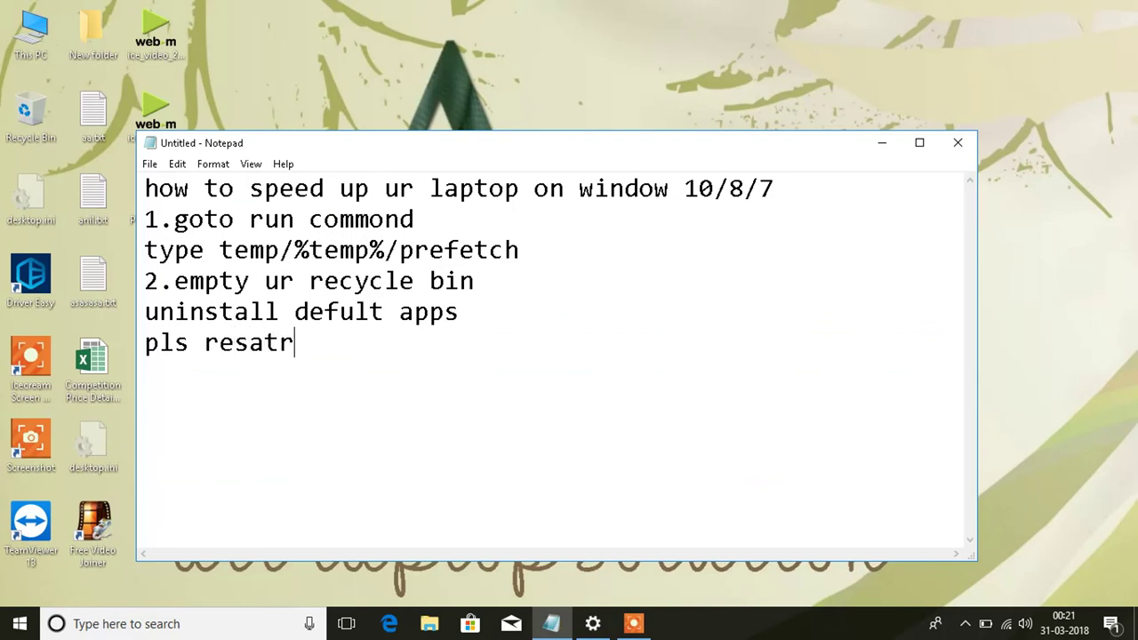
key(BackSpace)
key(BackSpace)
key(BackSpace)
text(tart u)
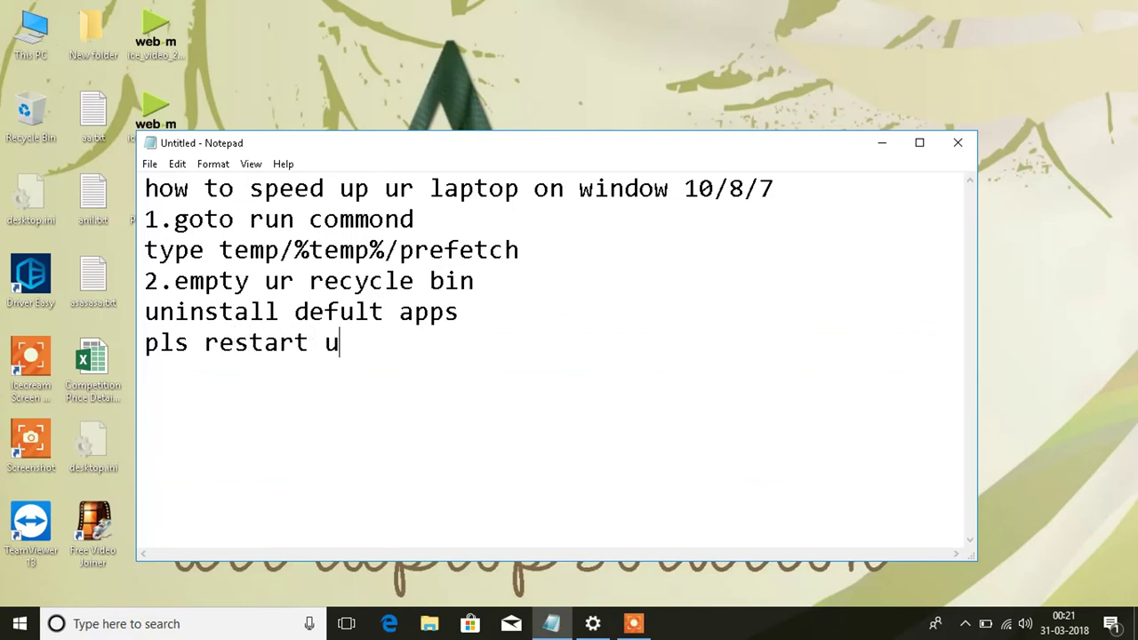
text(r laptop)
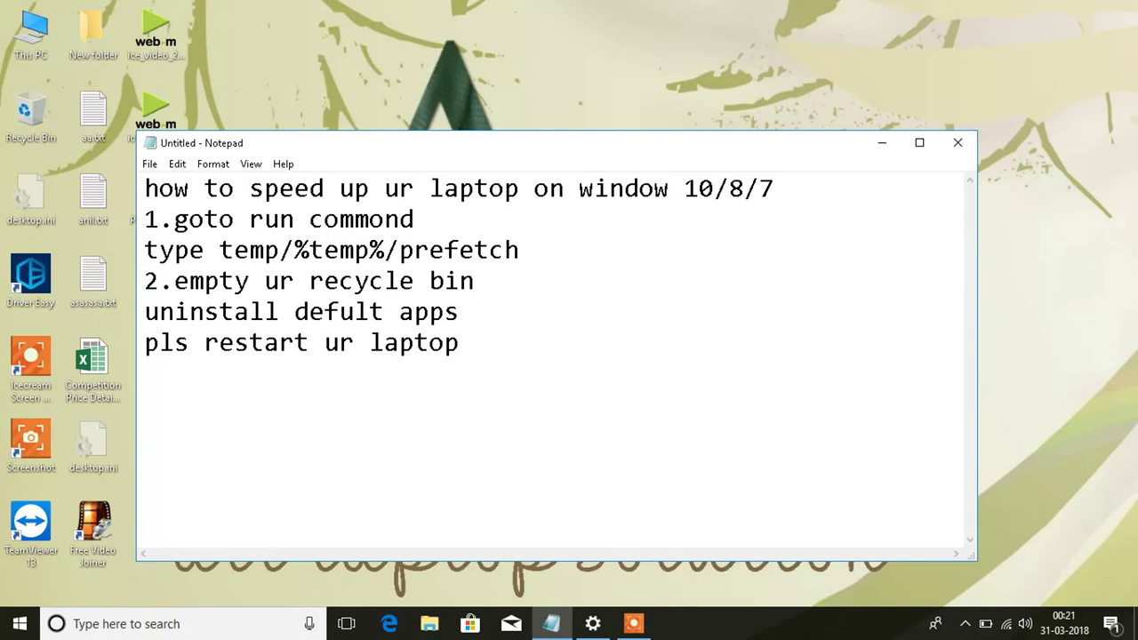
Add a closing line to the note reading "100 percent speed up ur laptop".
text(00 percent)
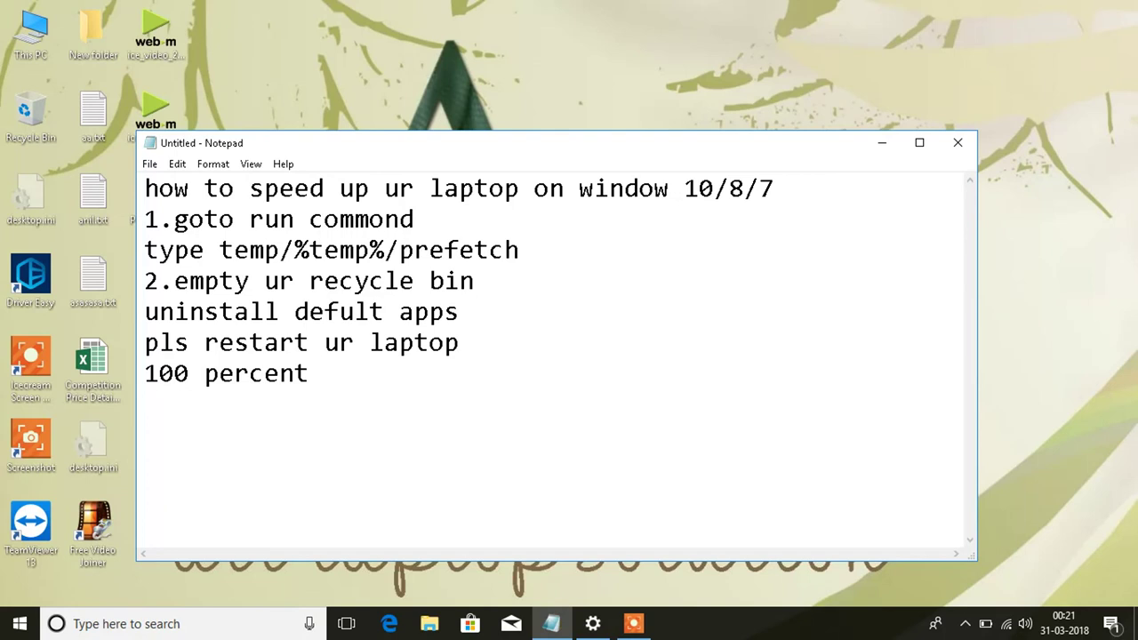
text(sppped)
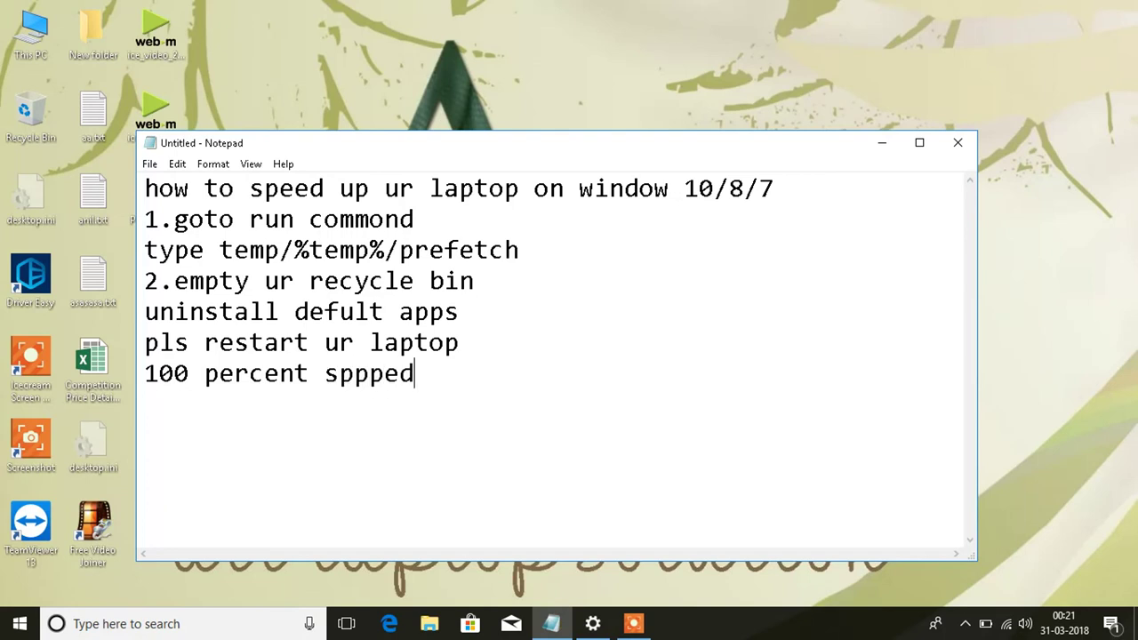
key(BackSpace)
key(BackSpace)
key(BackSpace)
key(BackSpace)
text(eed up ur )
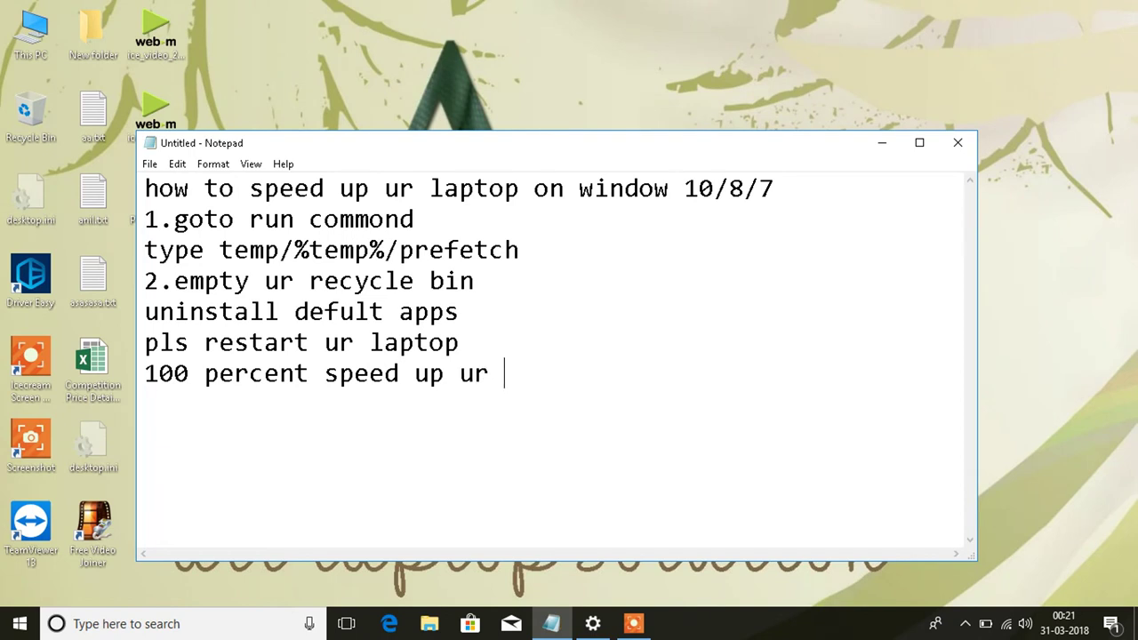
text(laptop)
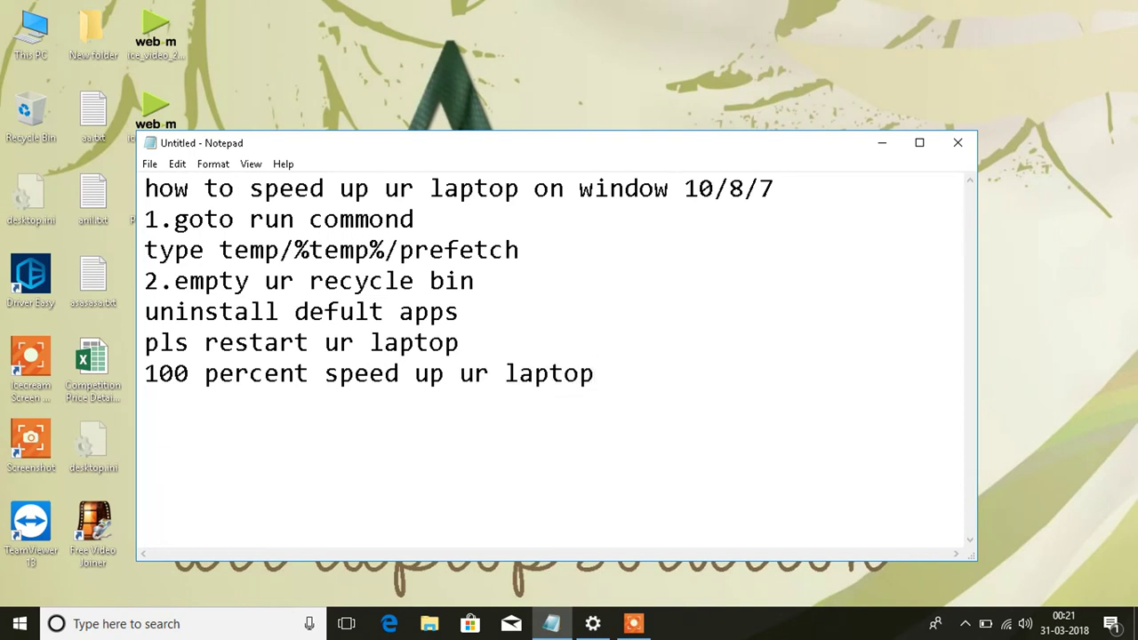
click(634, 624)
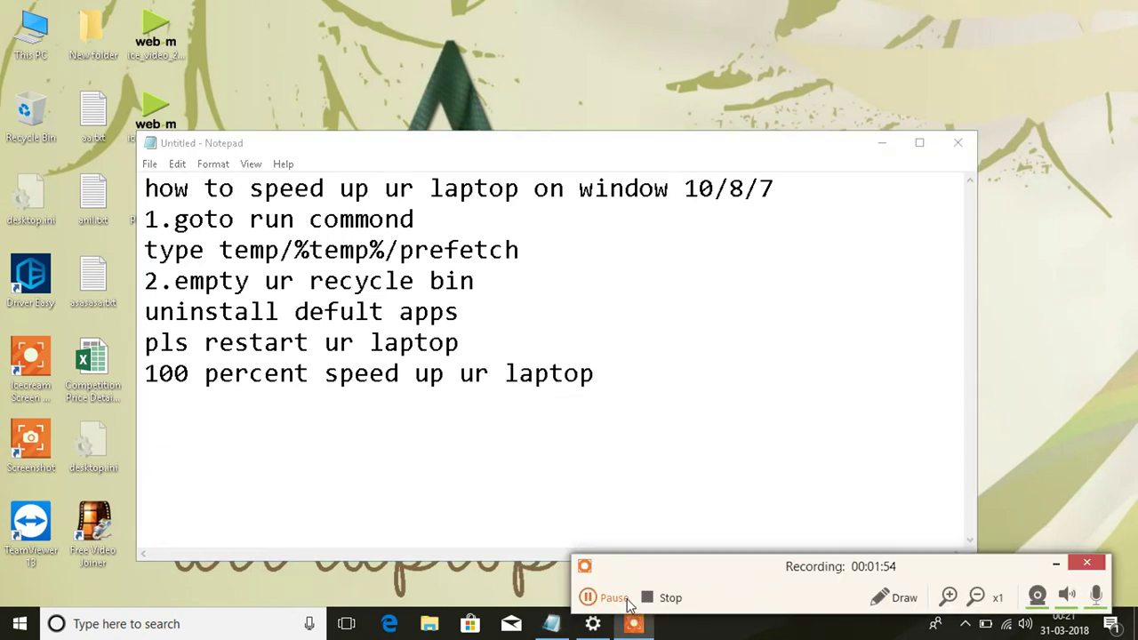